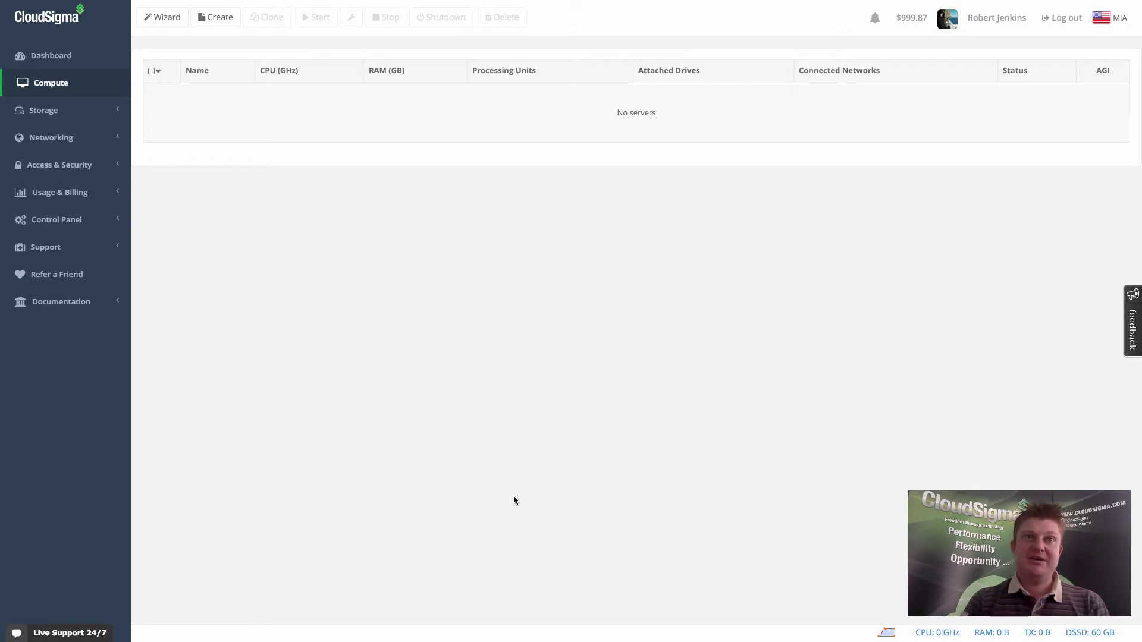
# - Open Keys Management under Access & Security, which shows no SSH keys yet
pyautogui.click(78, 172)
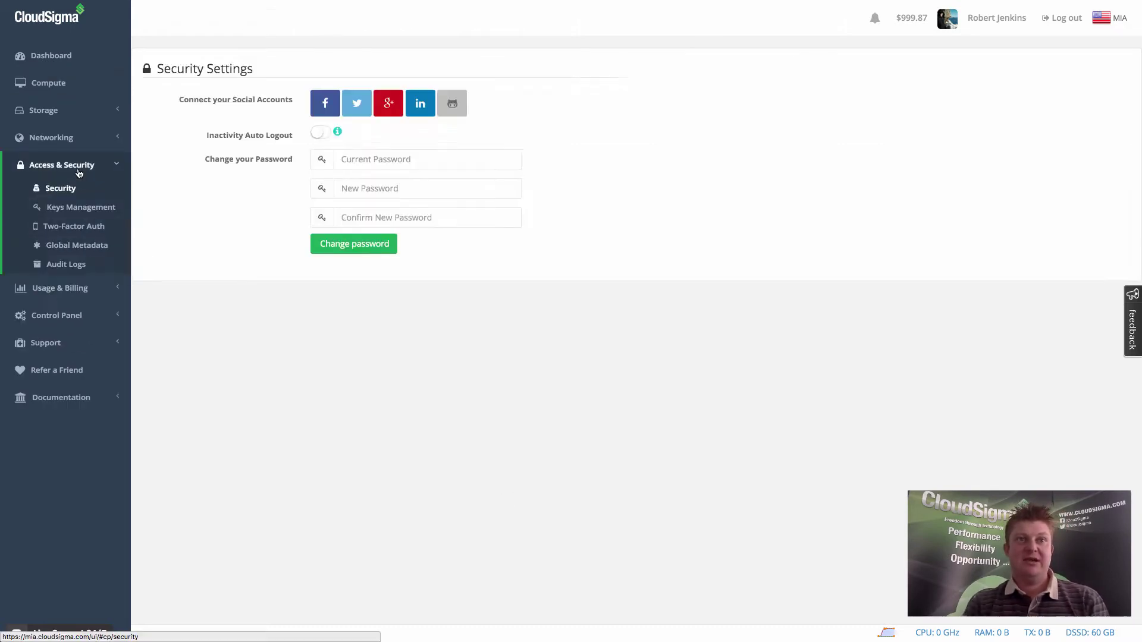
pyautogui.click(79, 208)
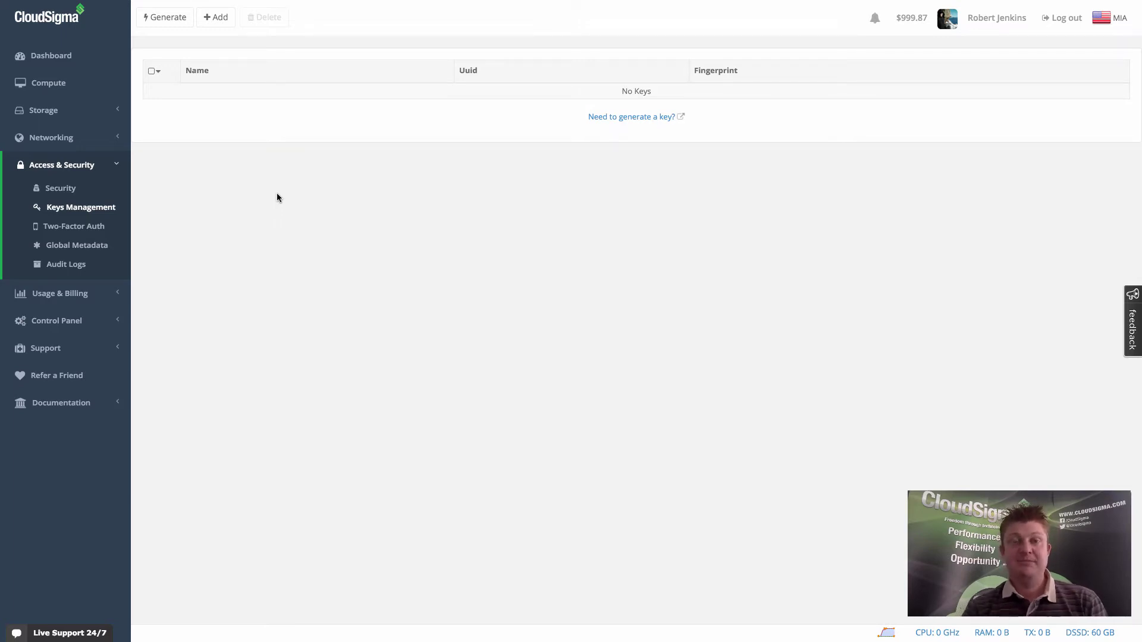
pyautogui.click(216, 17)
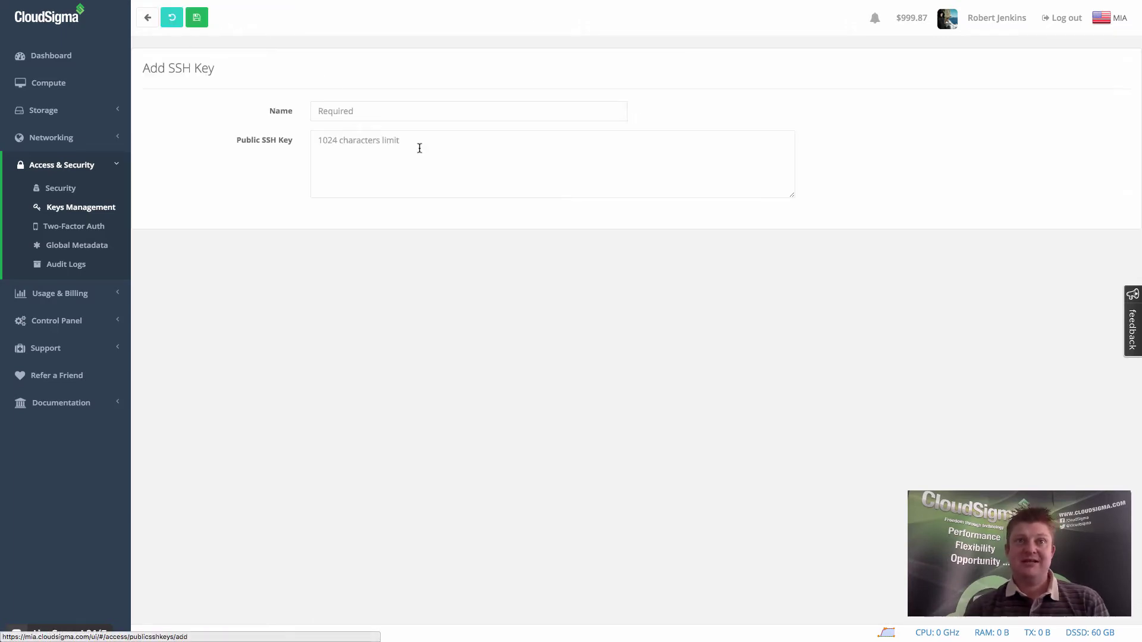
pyautogui.click(387, 112)
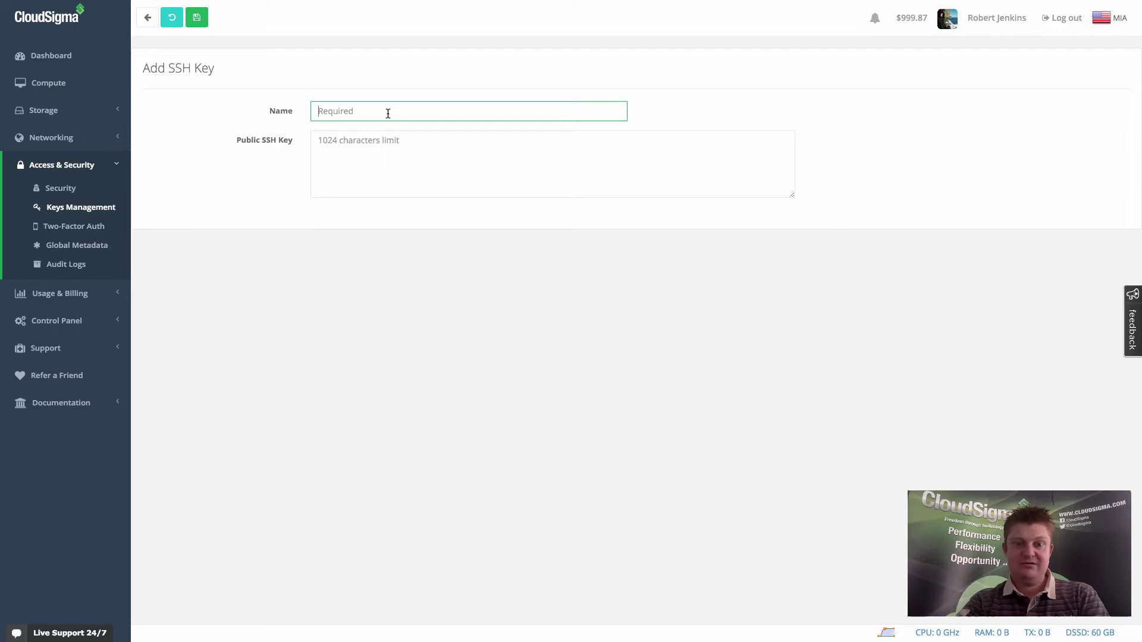
pyautogui.write('dave')
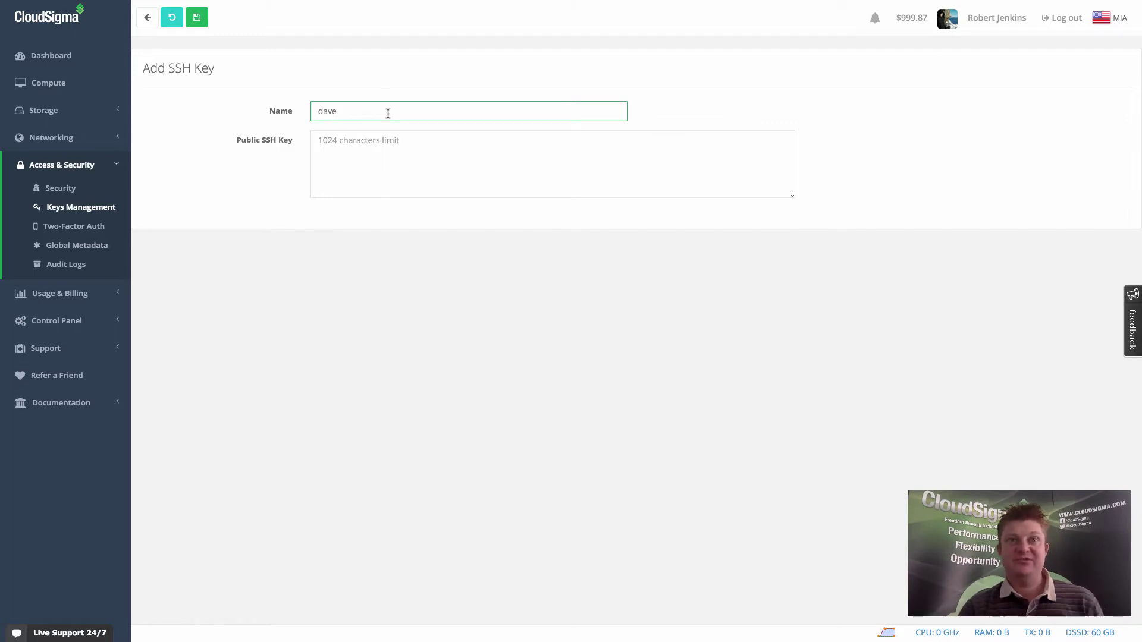
pyautogui.click(389, 154)
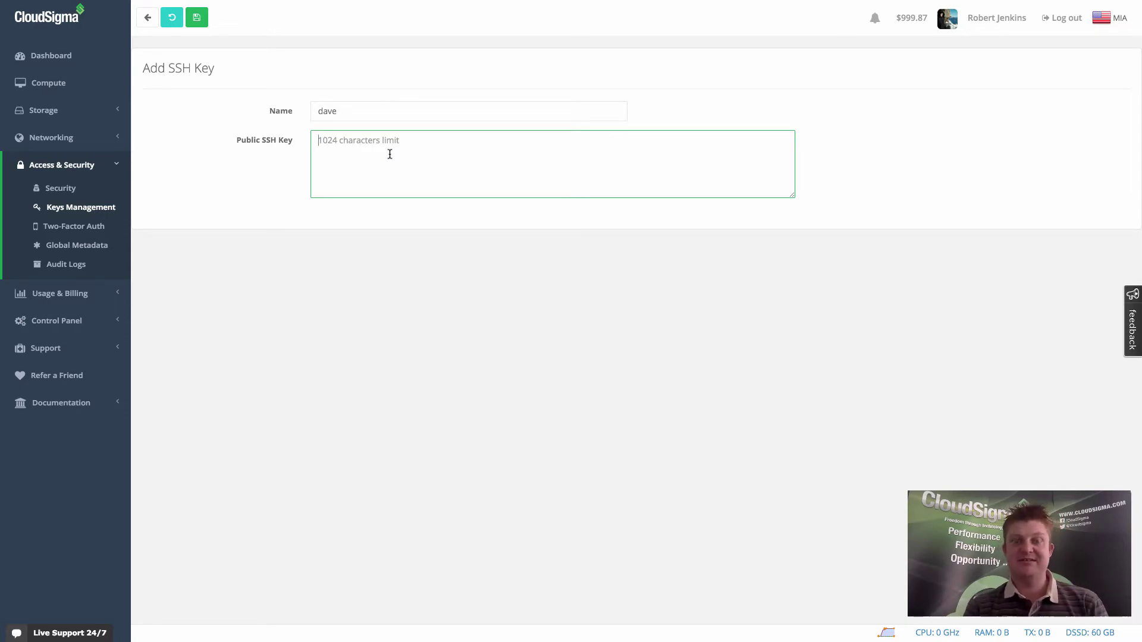
pyautogui.write('fjfjf')
pyautogui.press('Return')
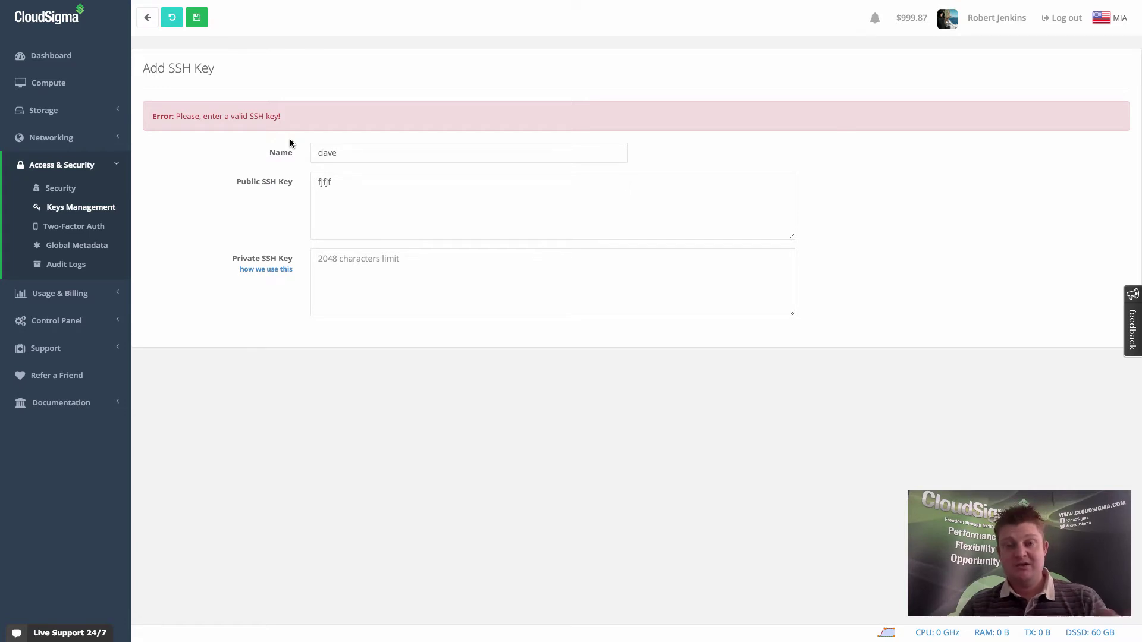
pyautogui.click(372, 188)
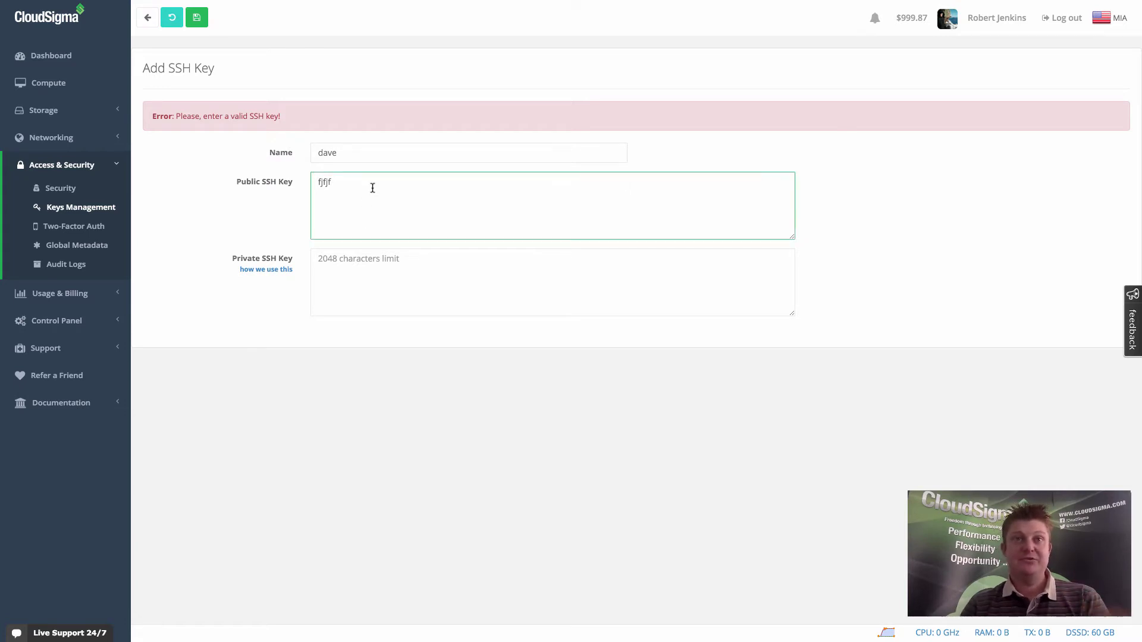
pyautogui.click(361, 274)
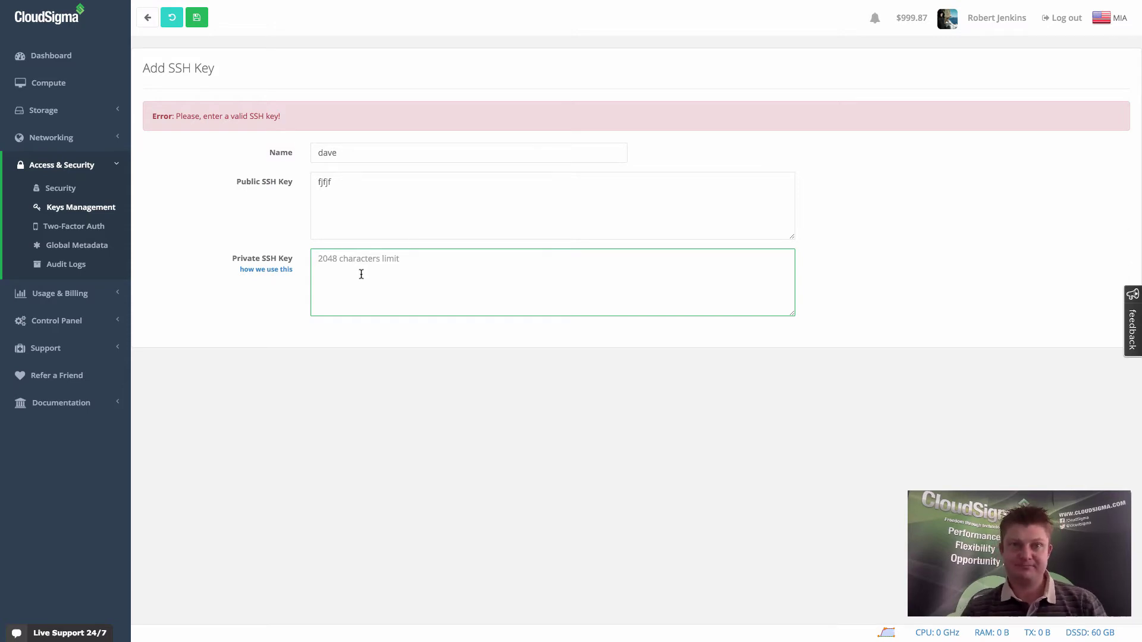
# - Discard the invalid key and generate a new SSH key pair named 'tutorial'
pyautogui.click(148, 17)
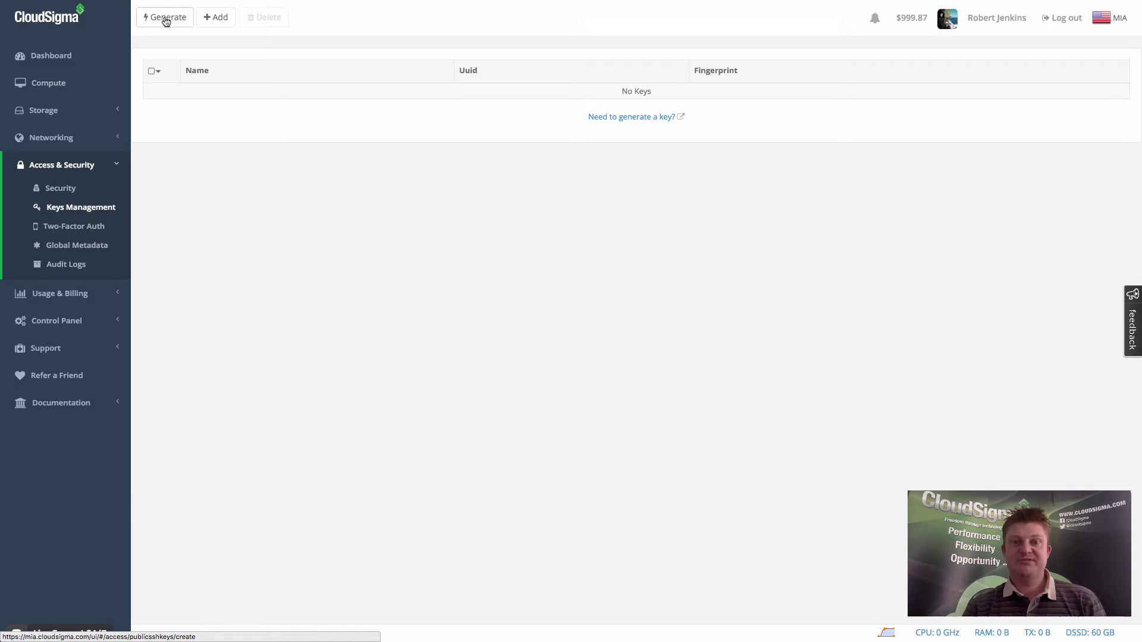
pyautogui.click(164, 20)
pyautogui.click(349, 111)
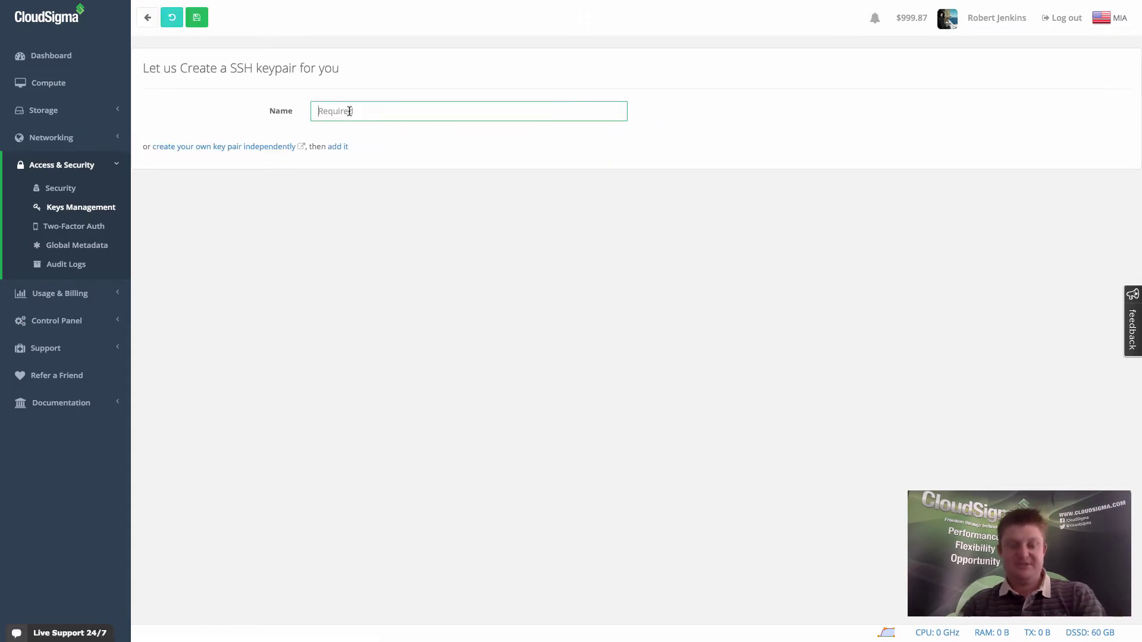
pyautogui.write('turorial')
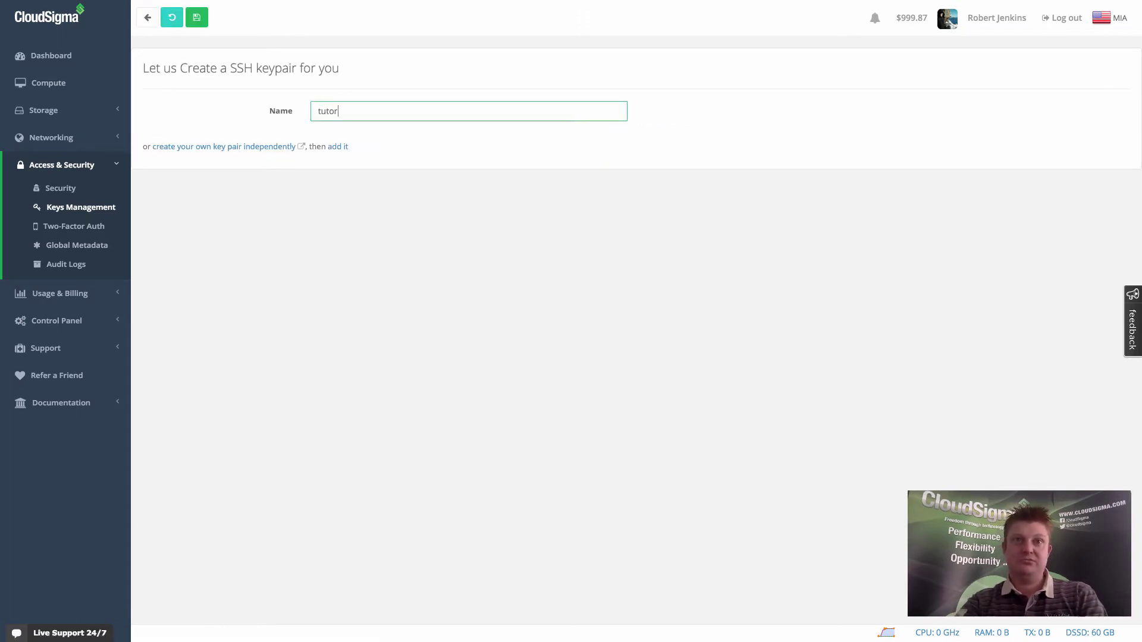
pyautogui.click(198, 17)
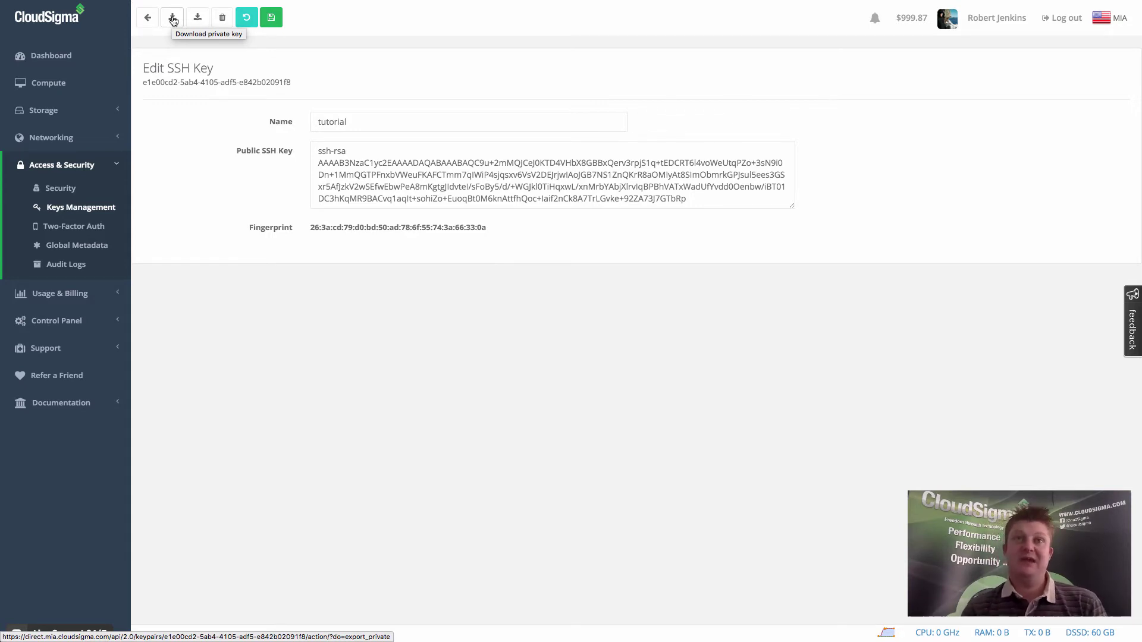
# - Download the tutorial key's private key and save the tutorial key
pyautogui.click(173, 18)
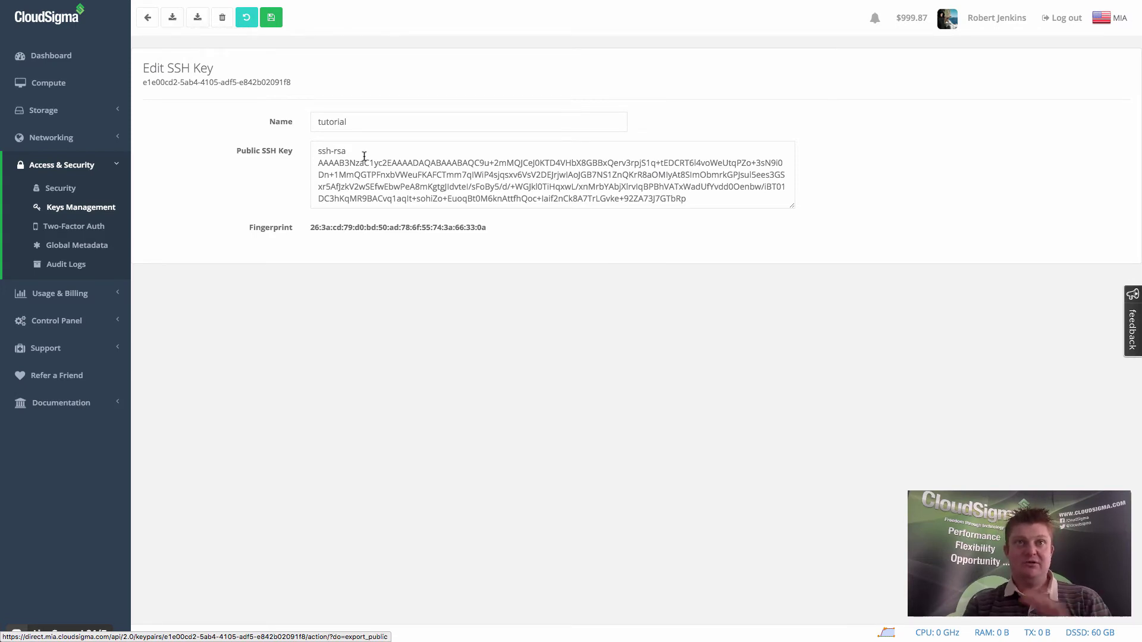
pyautogui.click(273, 18)
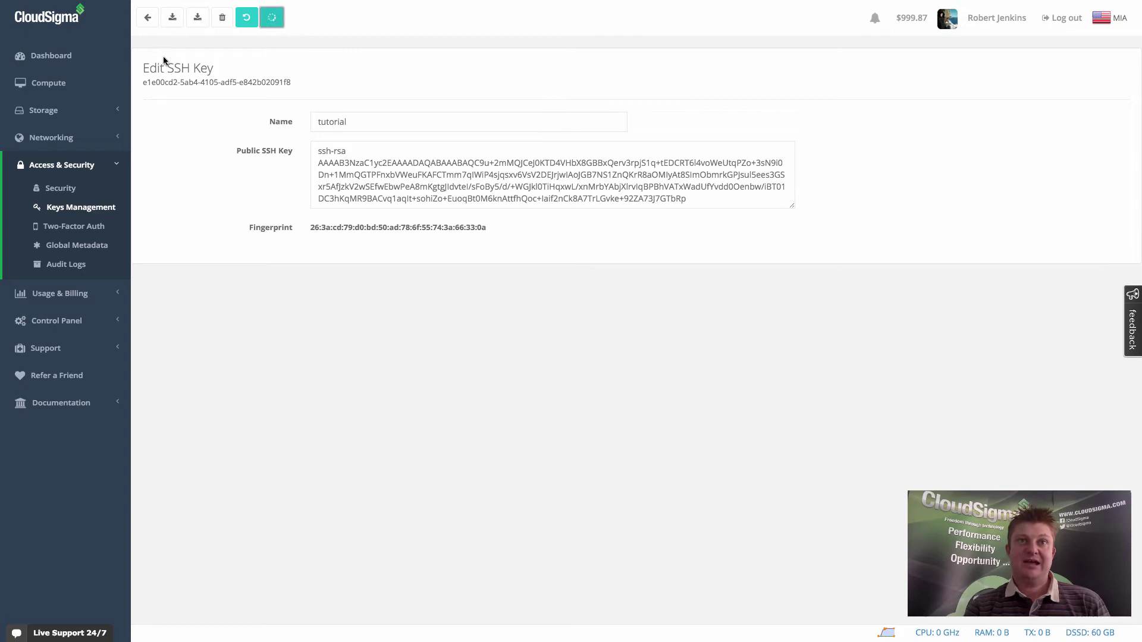
pyautogui.click(148, 18)
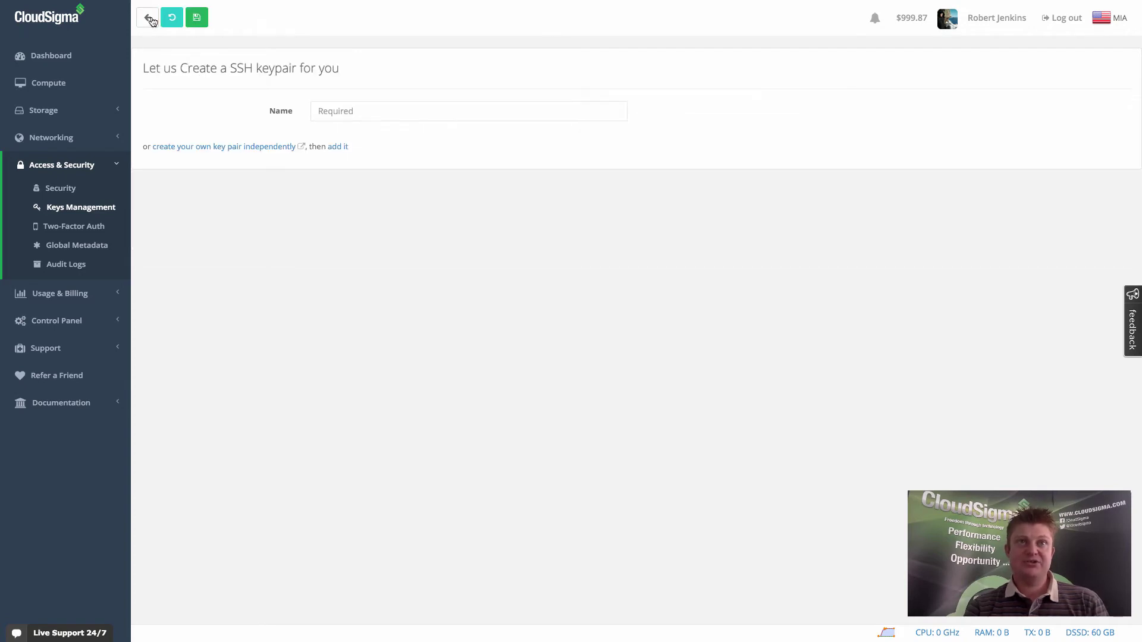
pyautogui.click(197, 17)
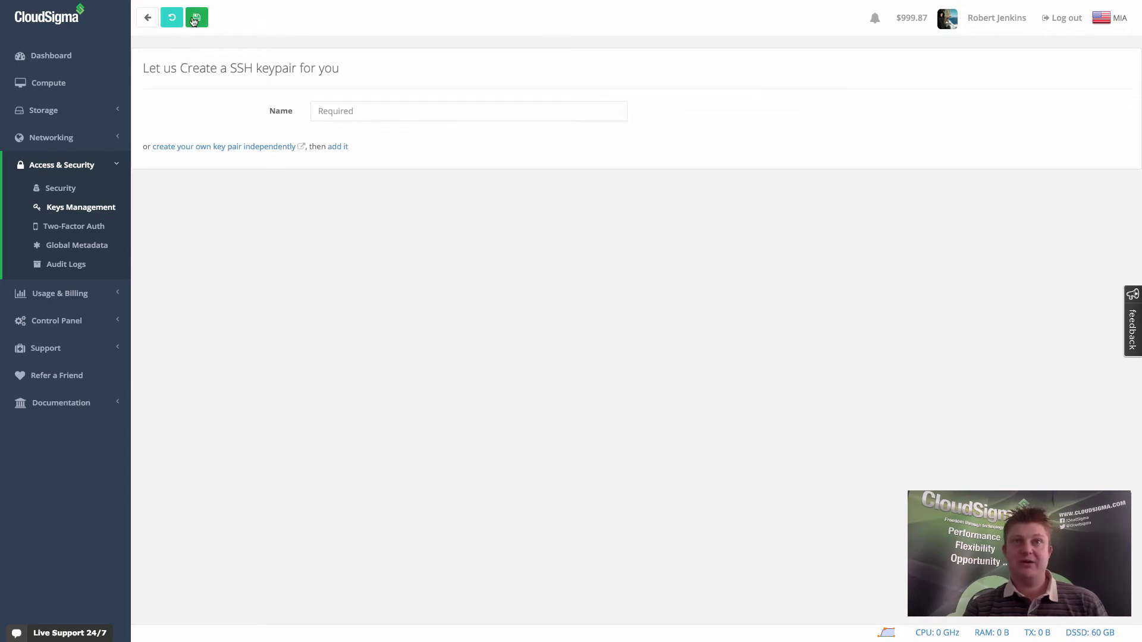
# - Return to the SSH keys list and open a blank form for generating another key pair
pyautogui.click(76, 207)
pyautogui.click(215, 17)
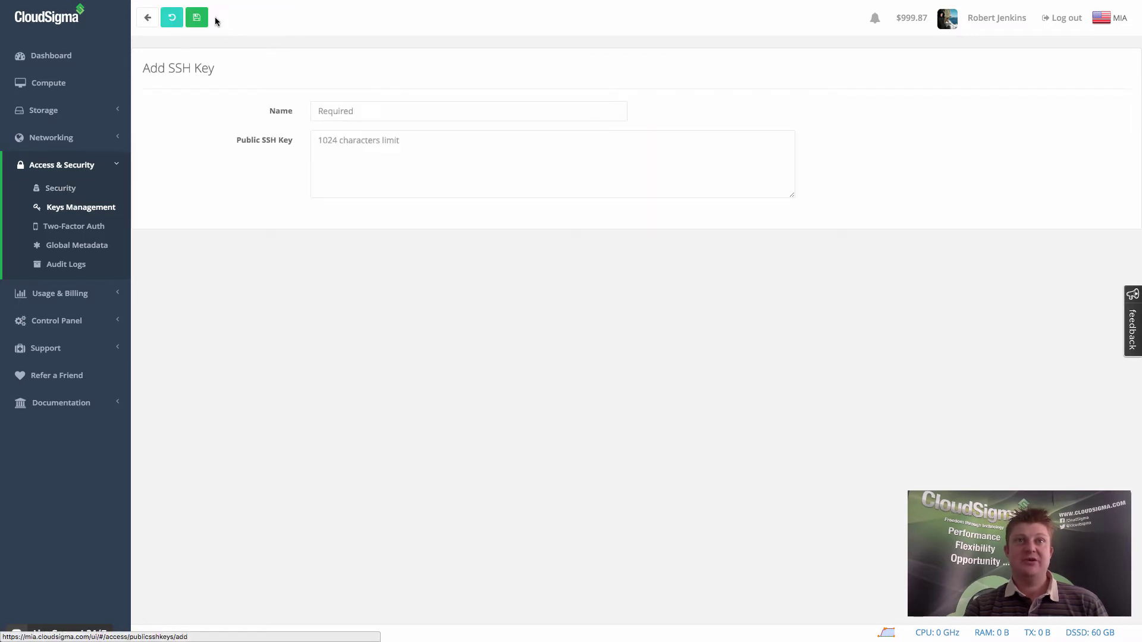
pyautogui.click(144, 17)
pyautogui.click(172, 19)
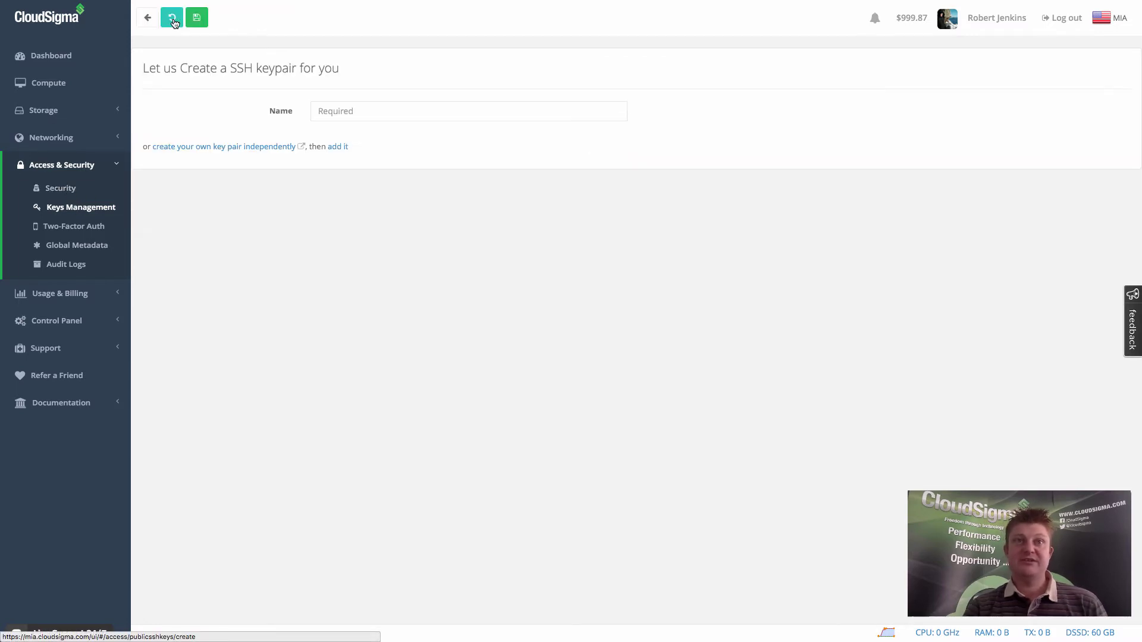
# - Generate a key pair named 'yet another key' and view it beside 'tutorial' in Keys Management
pyautogui.click(413, 108)
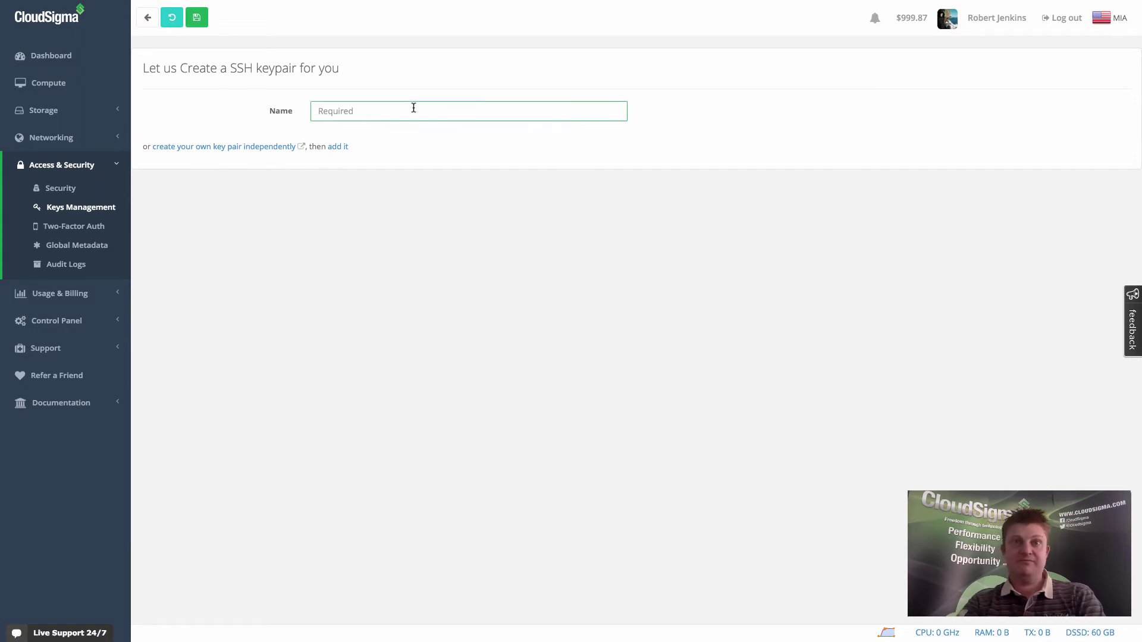
pyautogui.write('yet another key')
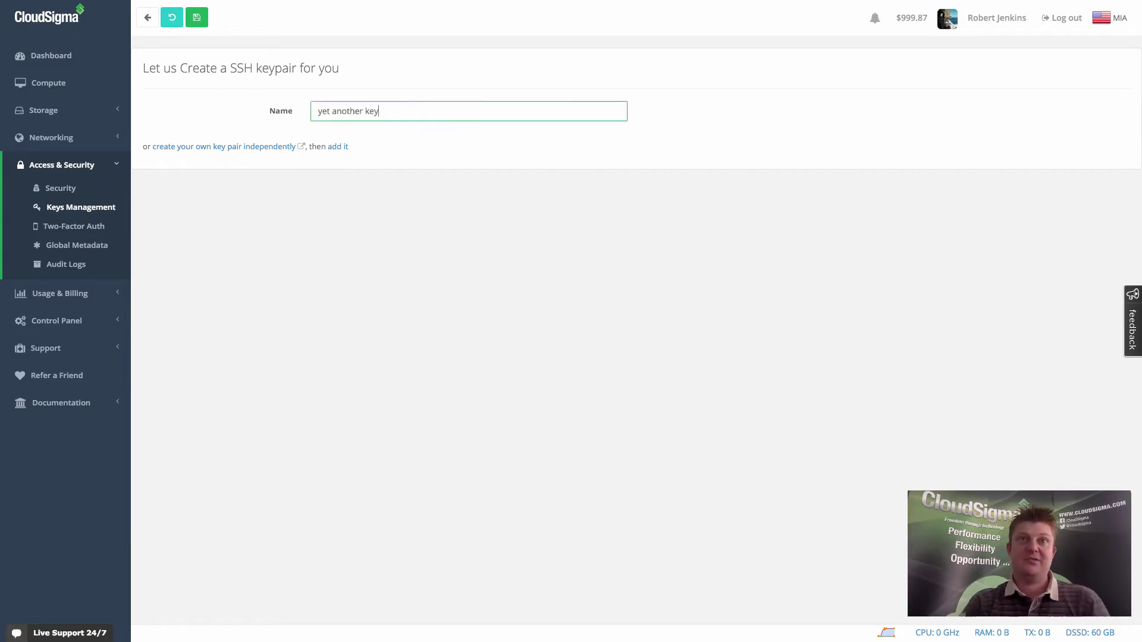
pyautogui.click(198, 19)
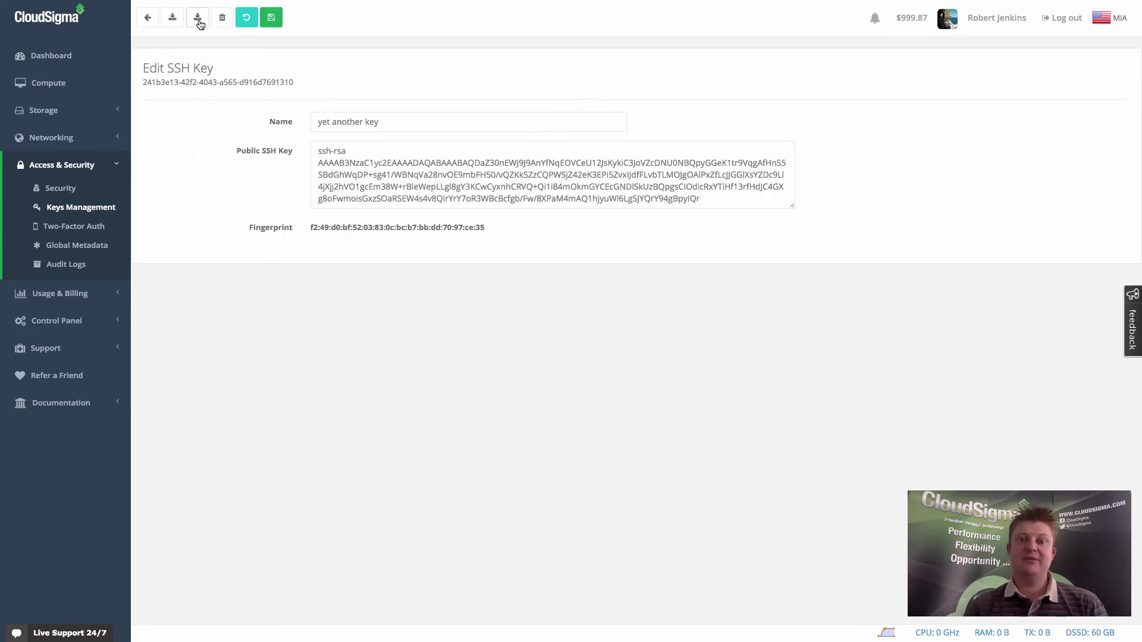
pyautogui.click(70, 207)
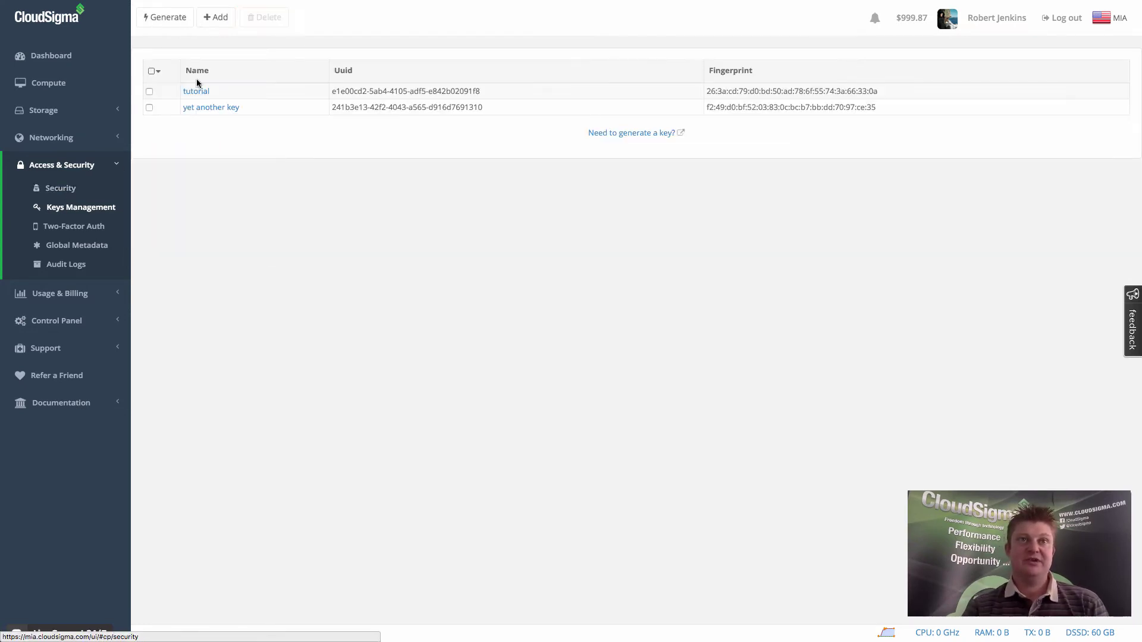
# - Go to the Compute server list and launch the Simple Server Creation wizard
pyautogui.click(67, 89)
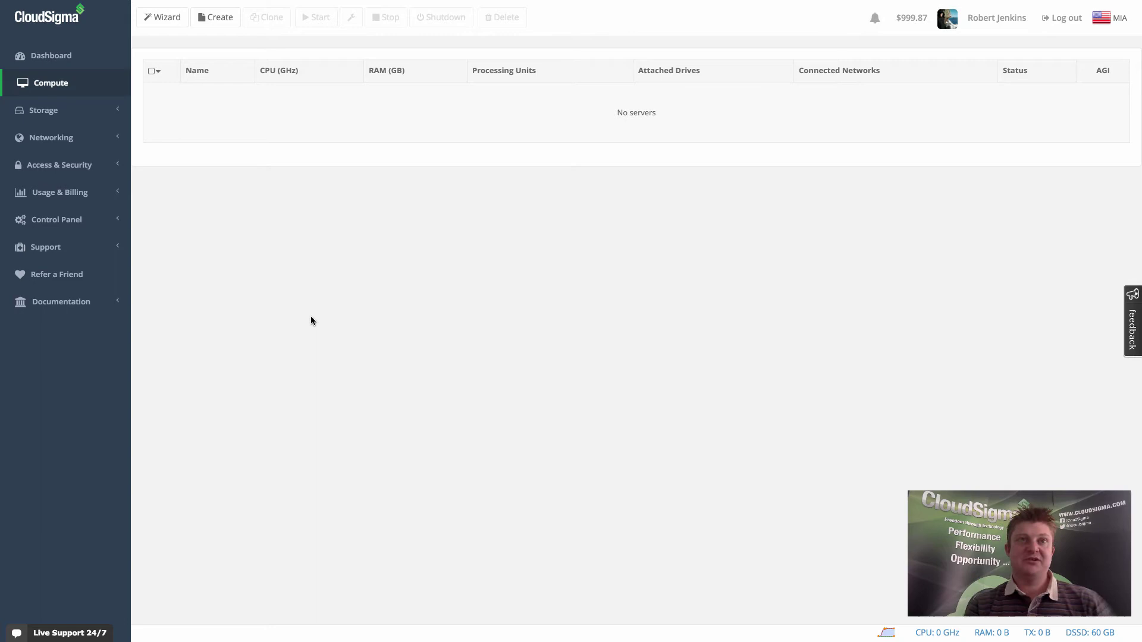
pyautogui.click(154, 18)
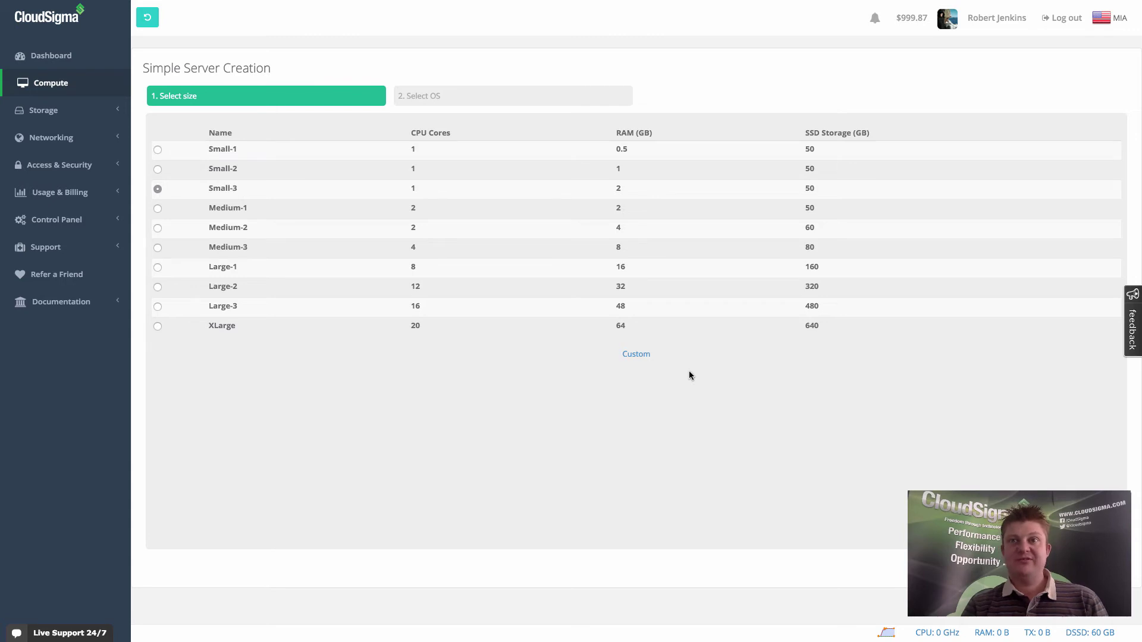
# - Pick Ubuntu 15.04 (Vivid) as the server's operating system and advance to the SSH key step
pyautogui.click(513, 96)
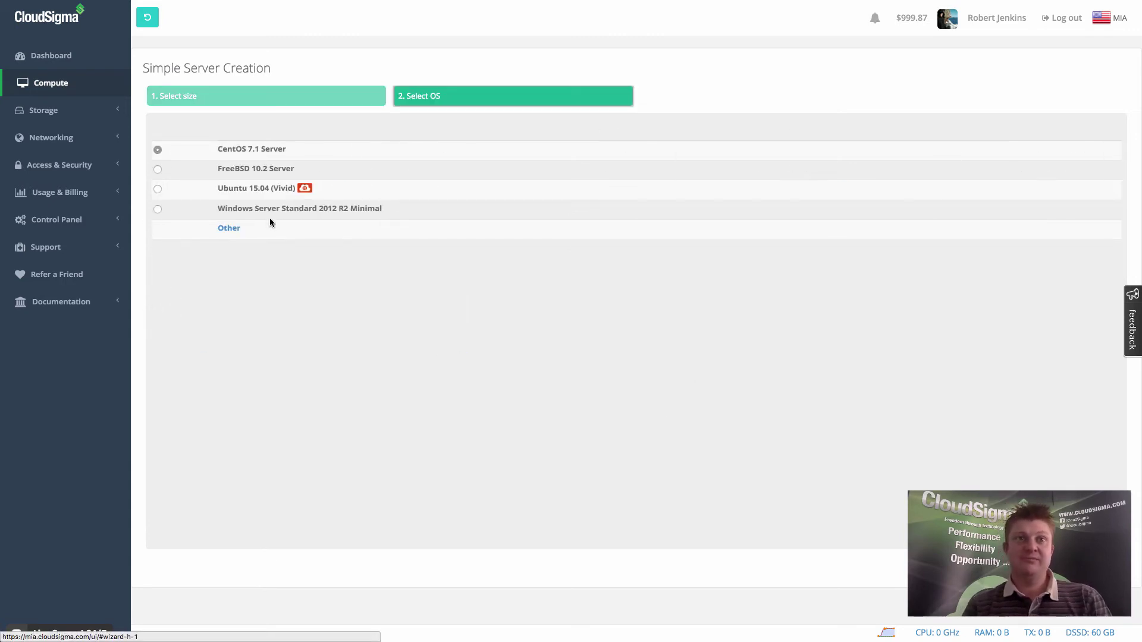
pyautogui.click(156, 189)
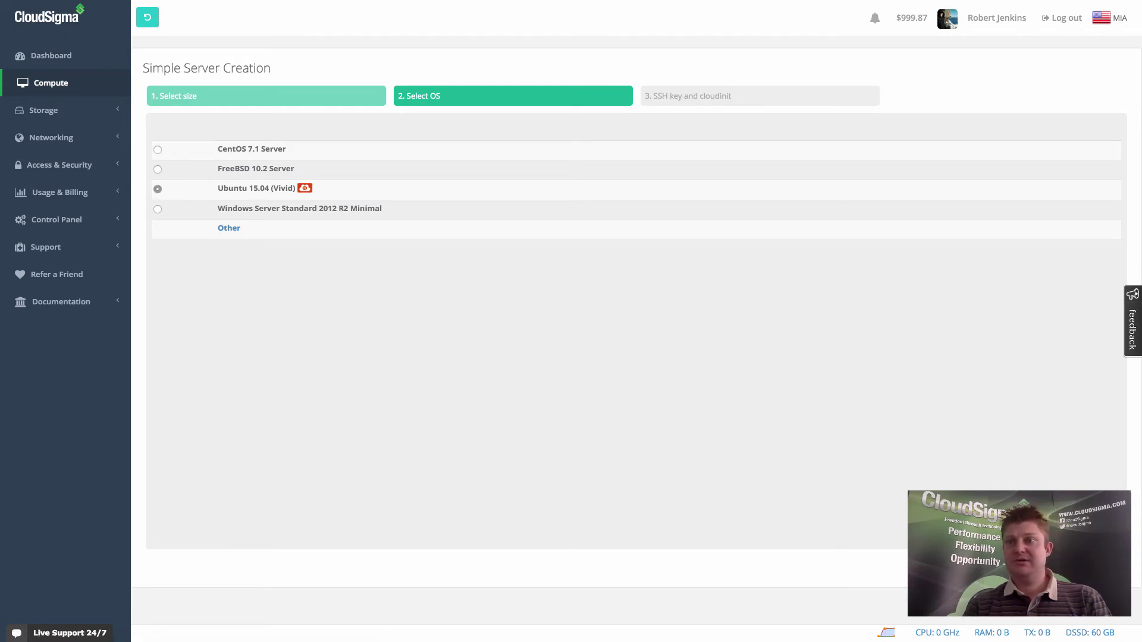
pyautogui.click(723, 96)
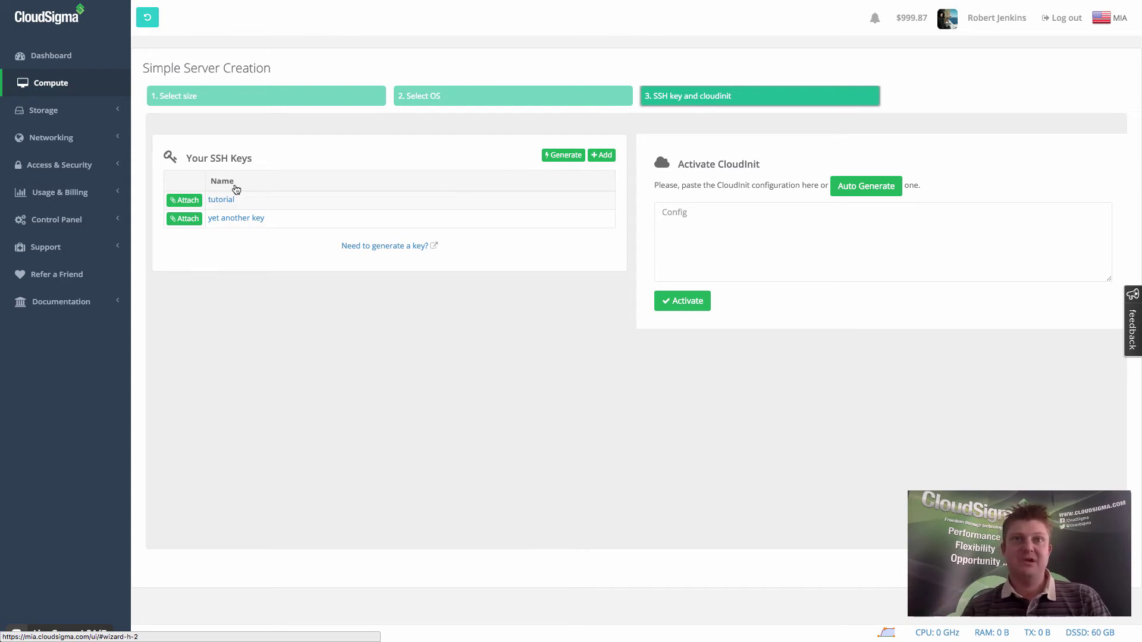
# - Attach 'yet another key' alongside 'tutorial' and start building the Ubuntu server
pyautogui.click(186, 220)
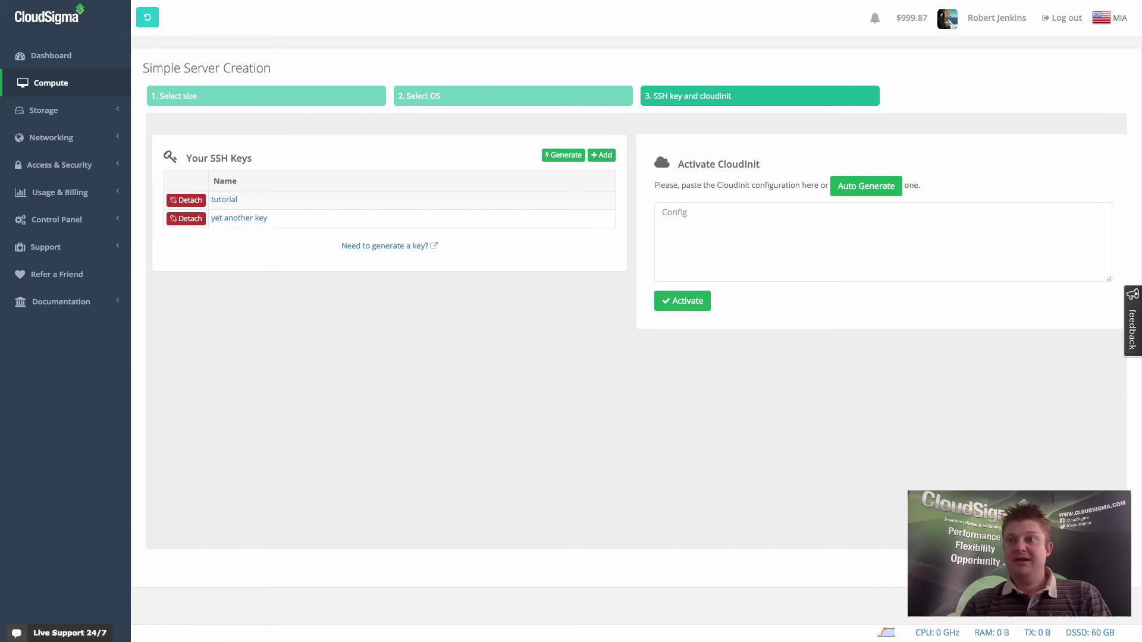
pyautogui.click(682, 300)
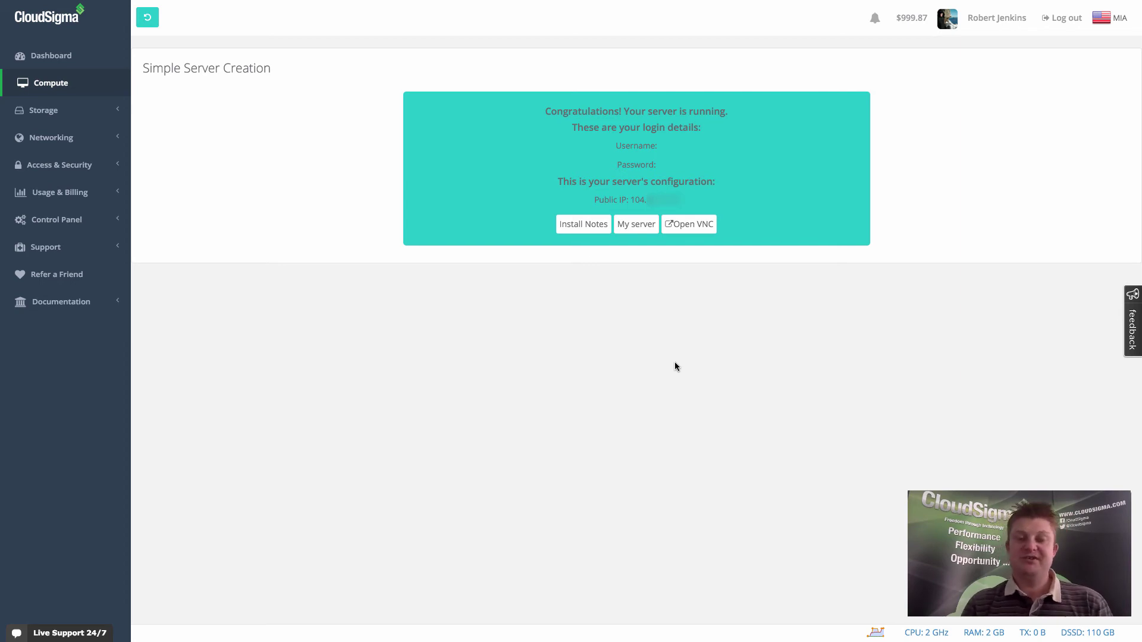
# - Once the Ubuntu server is running, select its public IP address on the success panel
pyautogui.moveTo(690, 200); pyautogui.dragTo(632, 198)
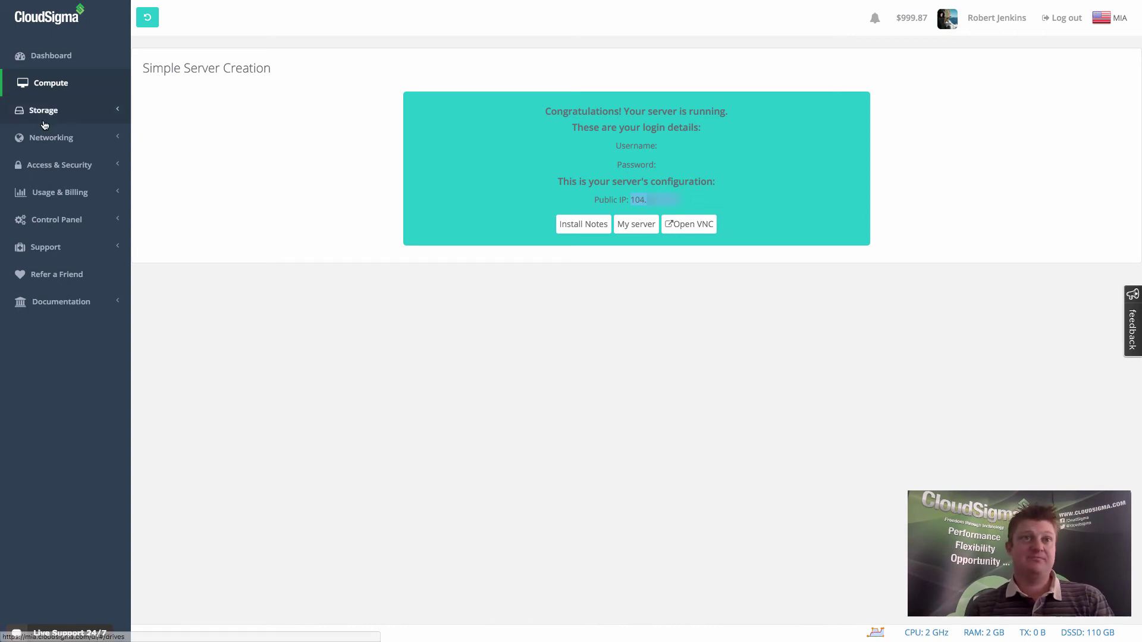
# - Create a new server draft in Compute named 'custom server'
pyautogui.click(50, 82)
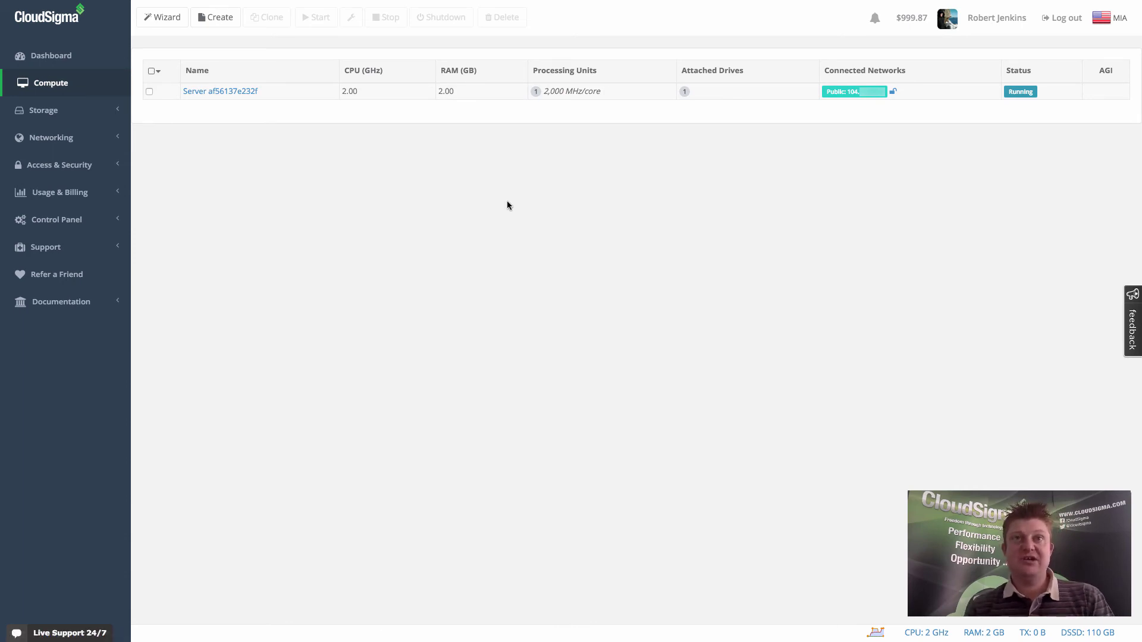
pyautogui.click(209, 21)
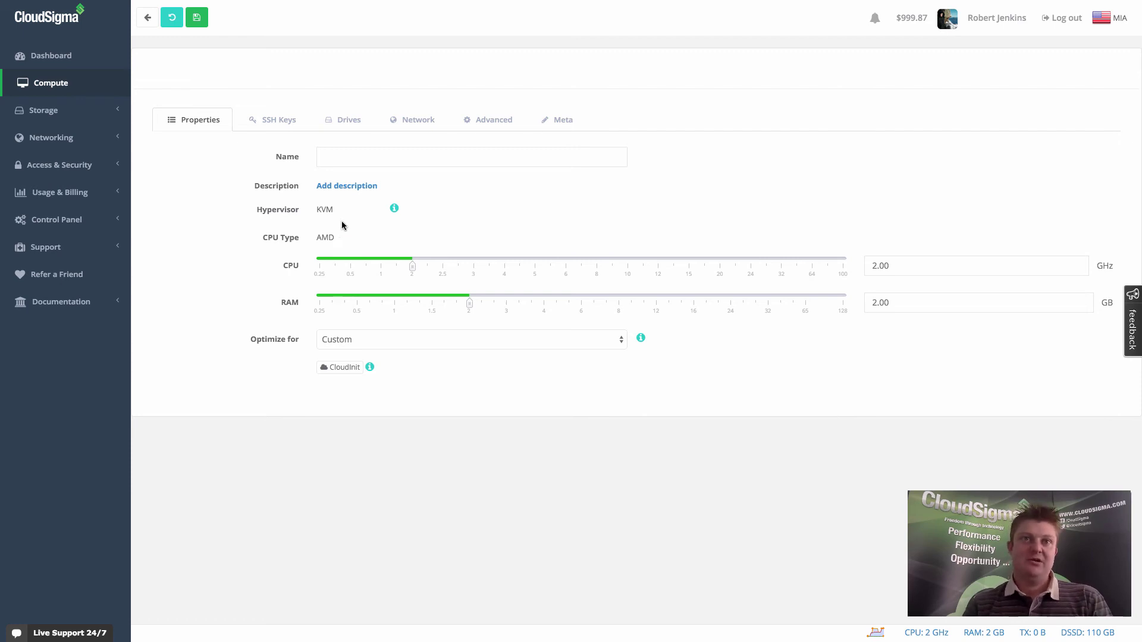
pyautogui.click(359, 156)
pyautogui.write('custom server')
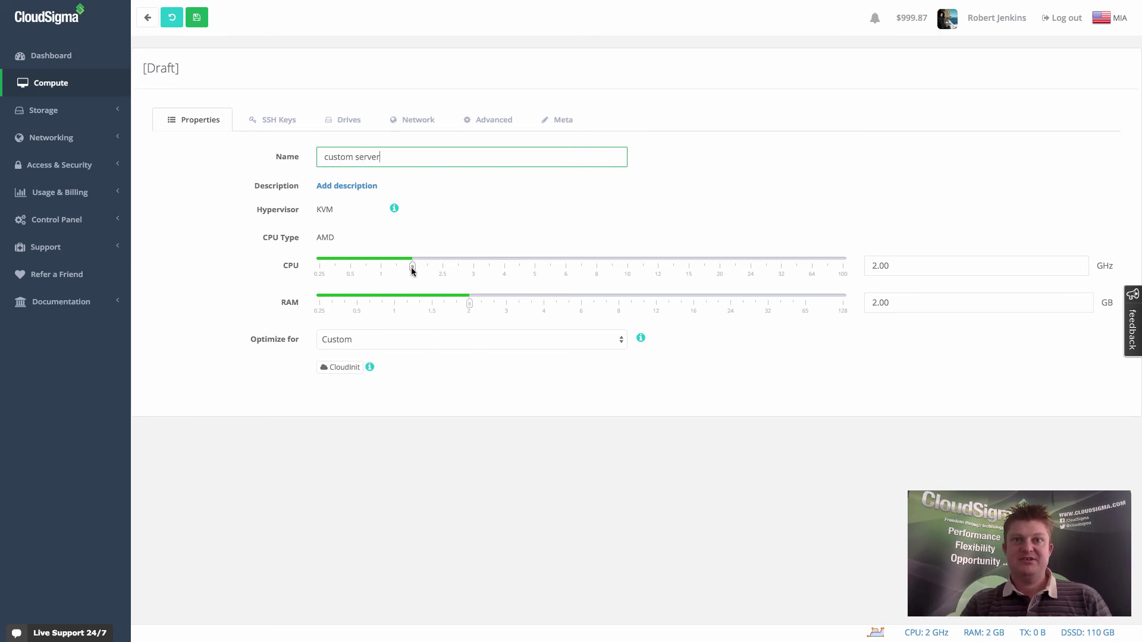
# - Set the draft's CPU to 3 GHz and RAM to 3.75 GB, and optimize it for Linux VM
pyautogui.moveTo(411, 268); pyautogui.dragTo(511, 306)
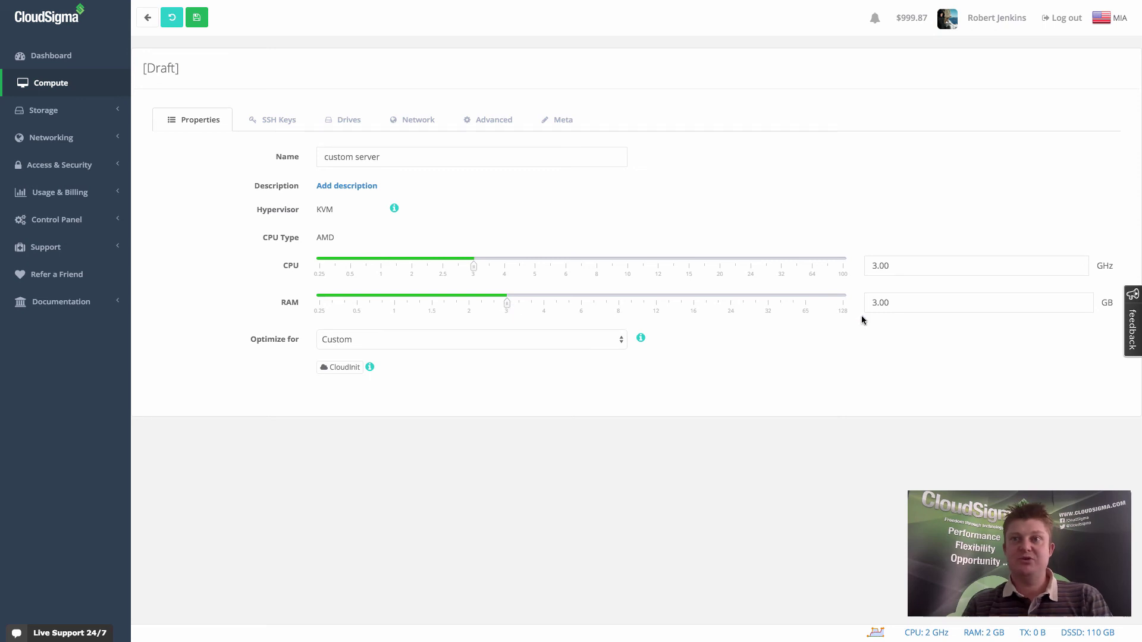
pyautogui.click(907, 297)
pyautogui.press('BackSpace')
pyautogui.press('BackSpace')
pyautogui.write('75')
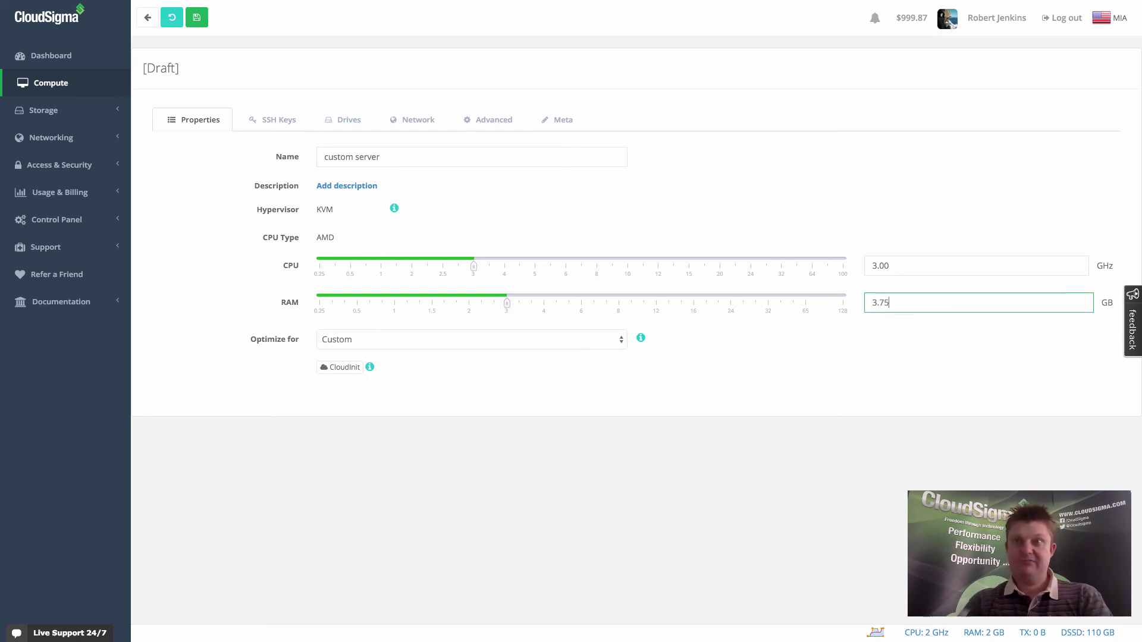
pyautogui.click(339, 338)
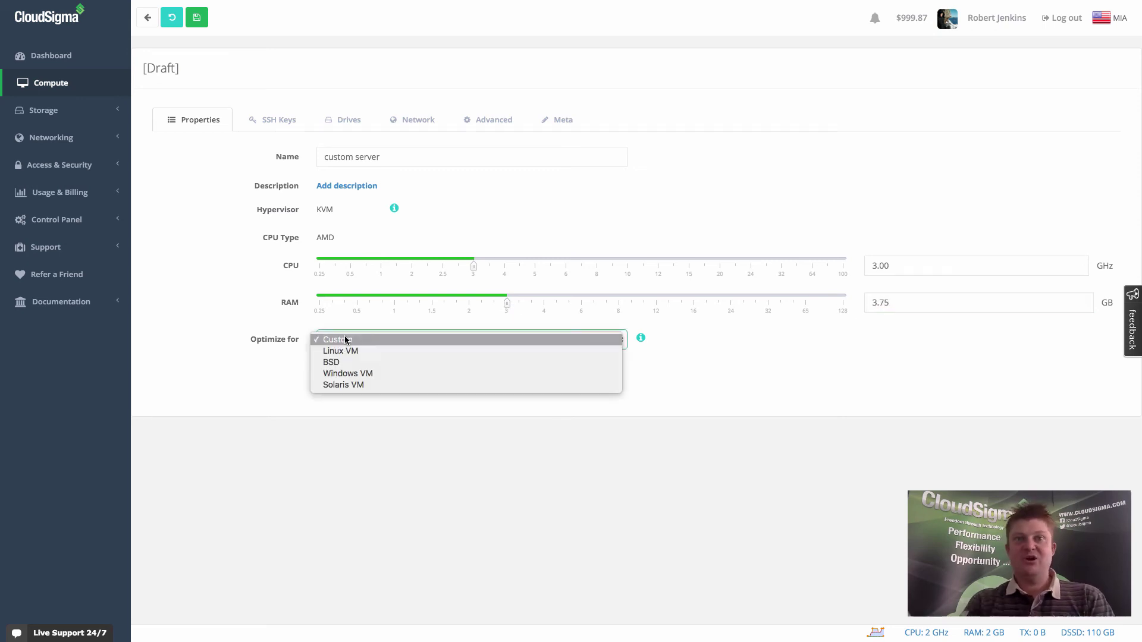
pyautogui.click(347, 351)
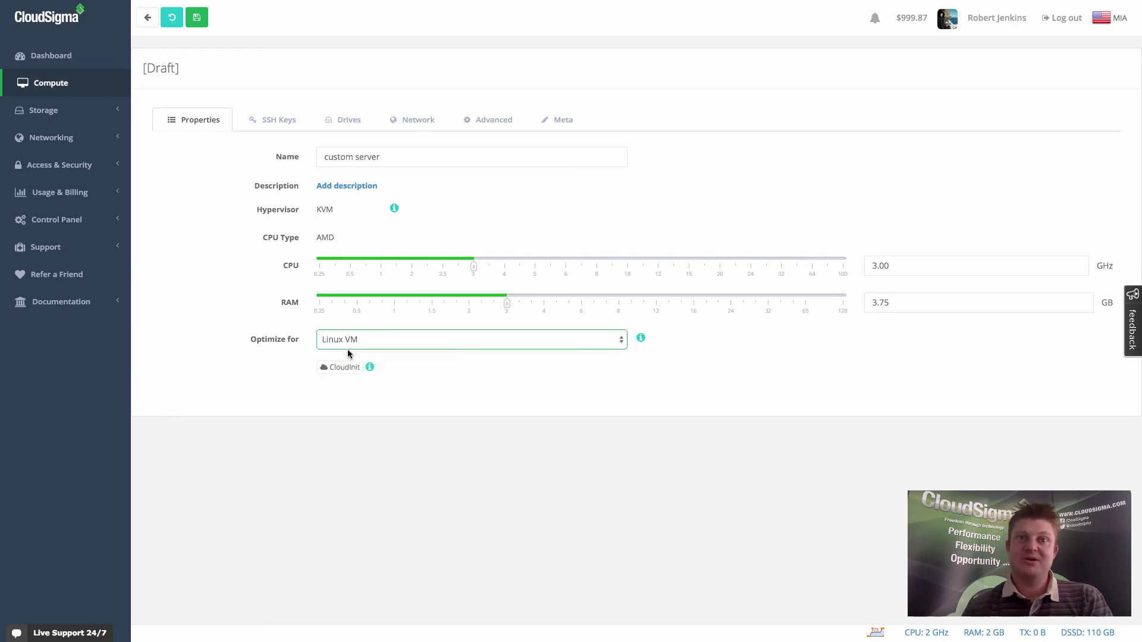
pyautogui.click(213, 277)
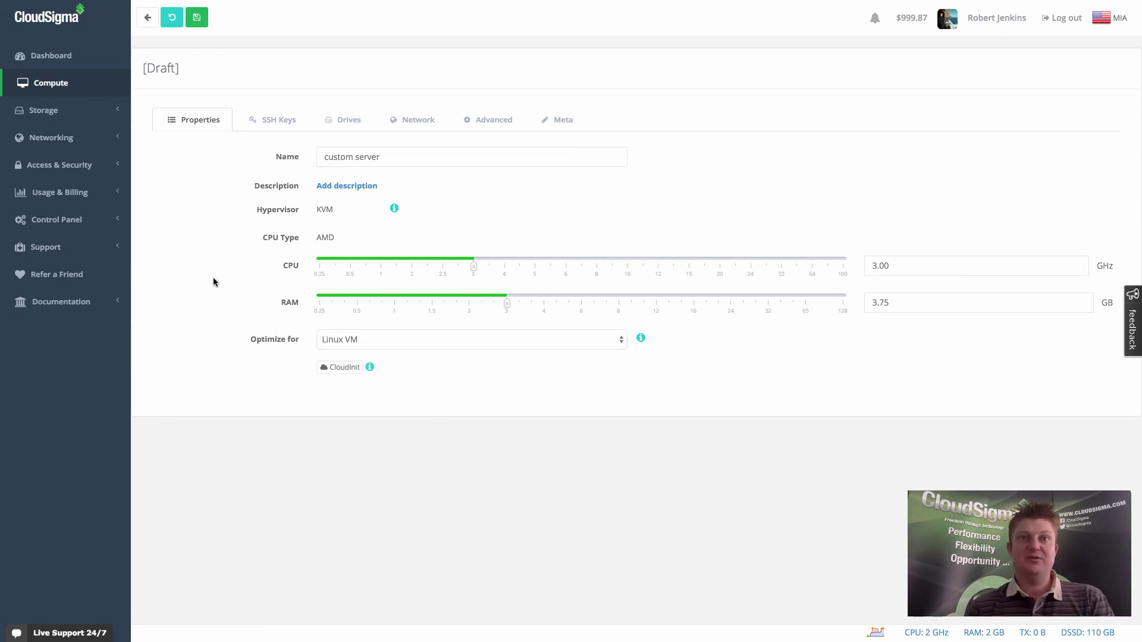
# - Attach the 'tutorial' key to the custom server from its SSH Keys tab
pyautogui.click(268, 119)
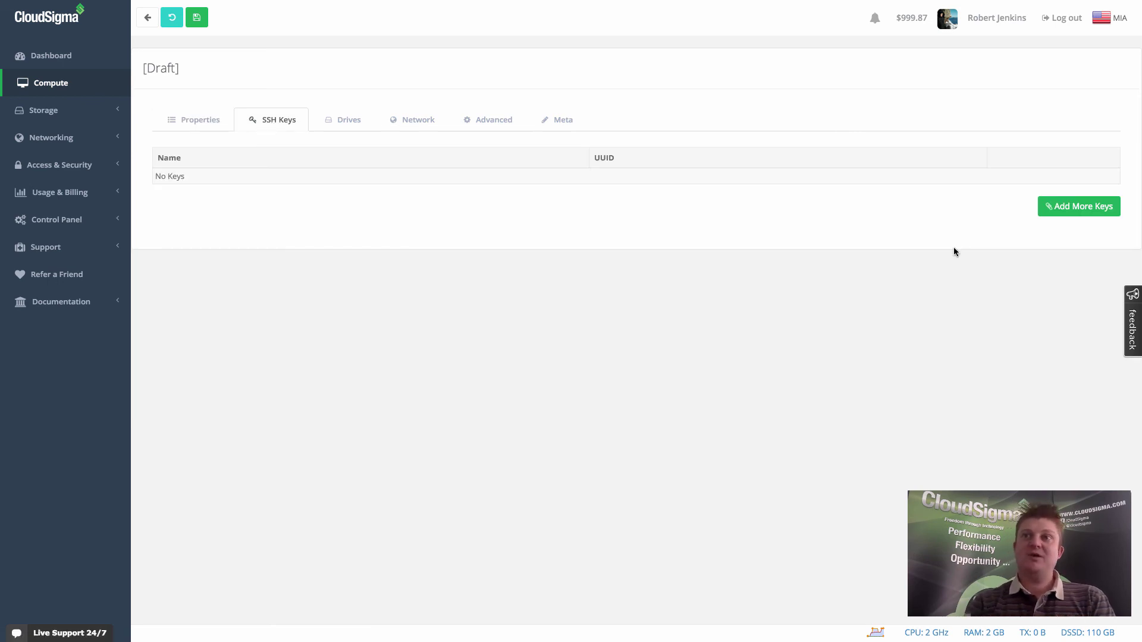
pyautogui.click(1057, 212)
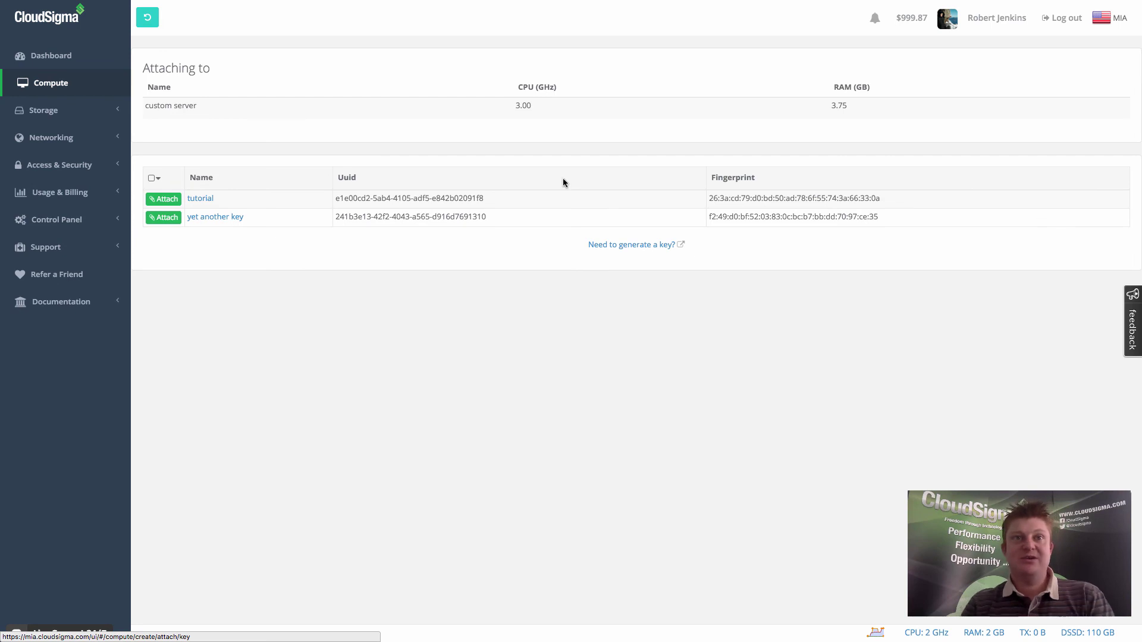
pyautogui.click(167, 200)
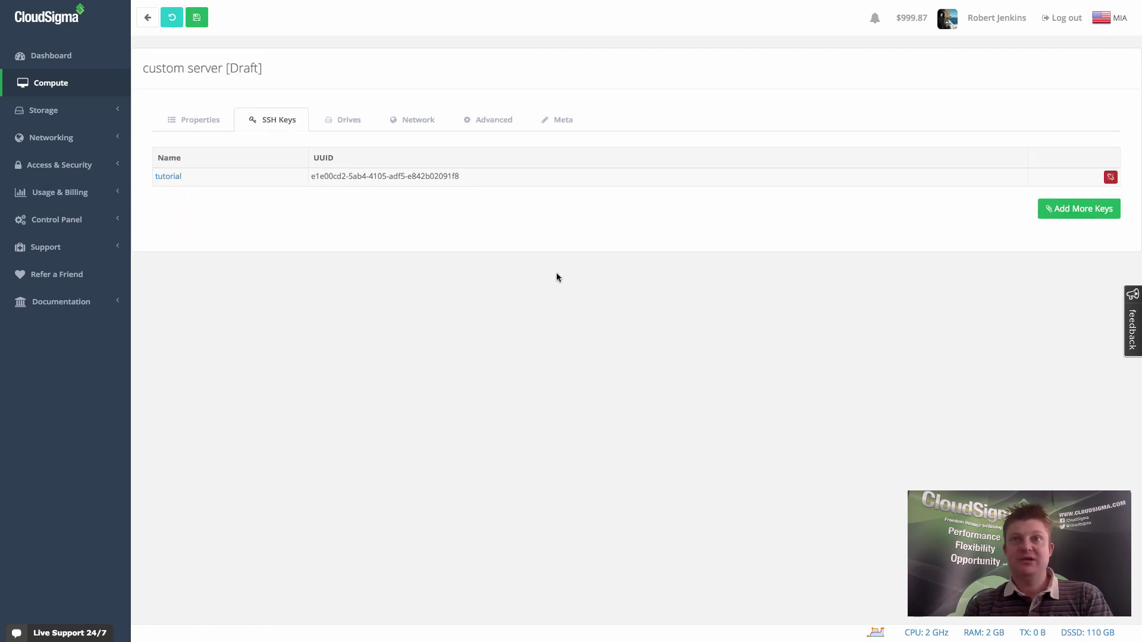
# - From the Drives tab, attach the 10.00 GB CentOS 7.1 Server library drive to the custom server
pyautogui.click(337, 126)
pyautogui.click(1089, 208)
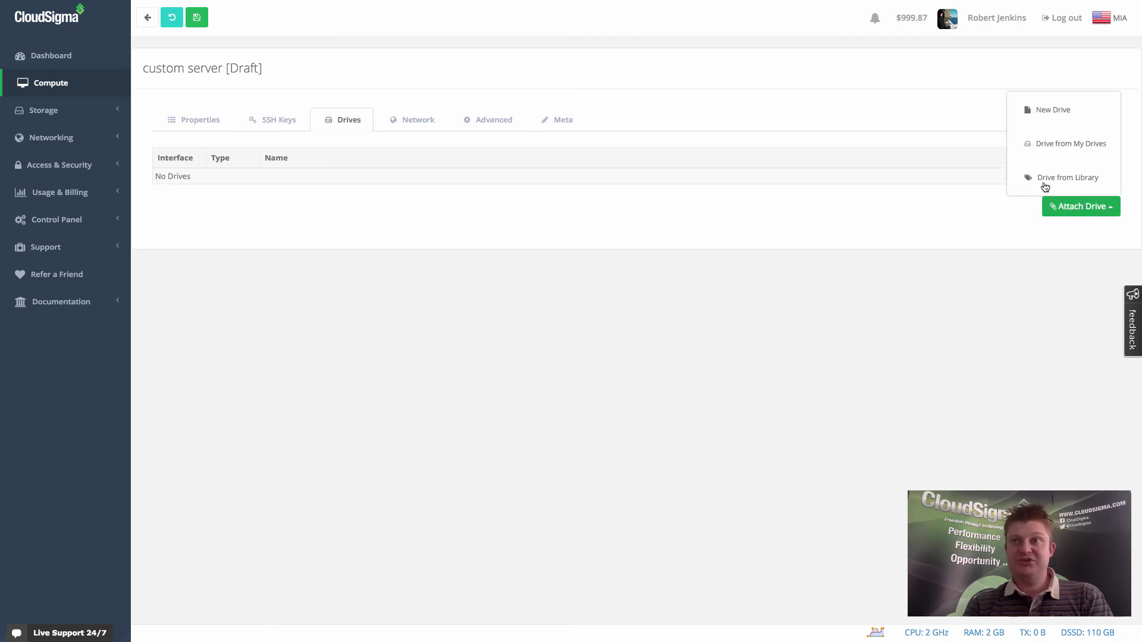
pyautogui.click(1045, 188)
pyautogui.scroll(-3, 562, 387)
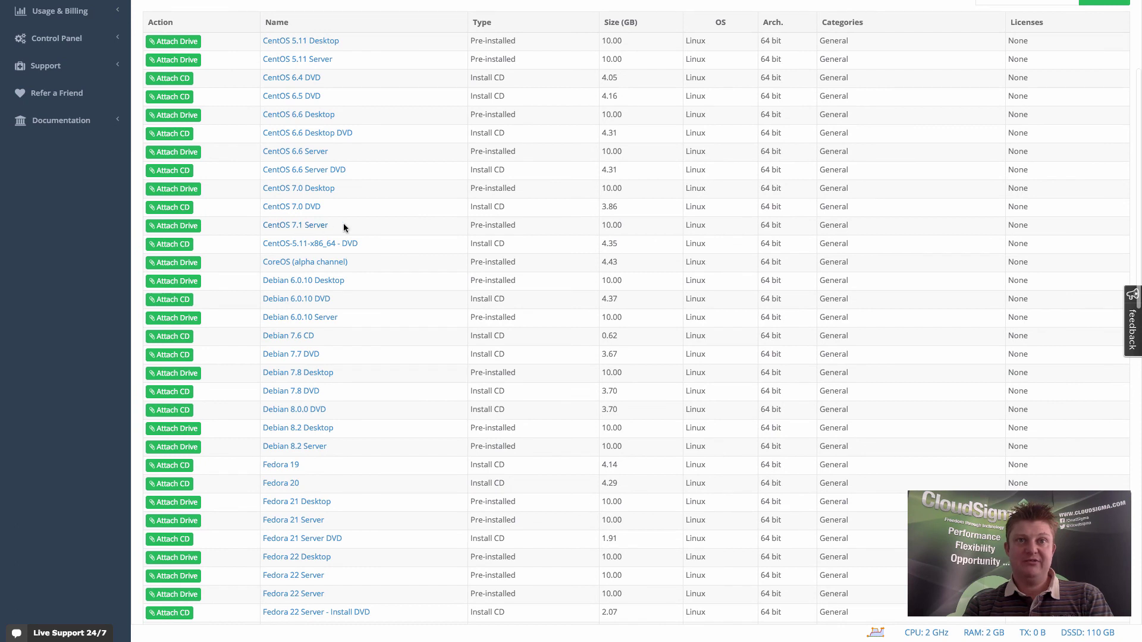
pyautogui.click(167, 226)
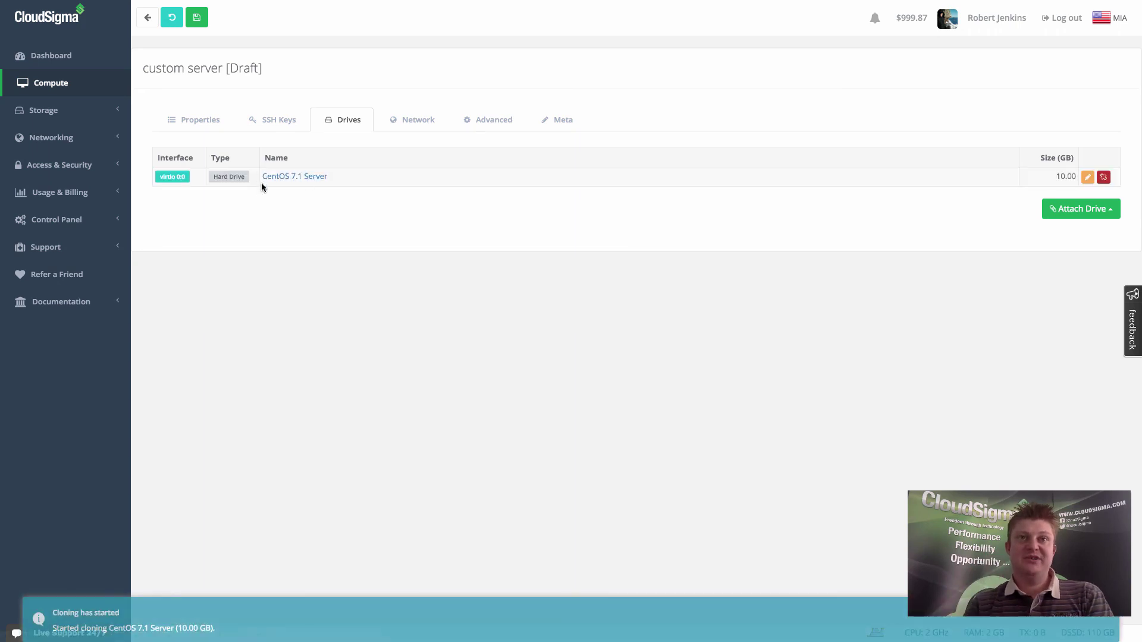
# - Recheck the custom server's SSH keys and properties, then save the server and start it
pyautogui.click(278, 126)
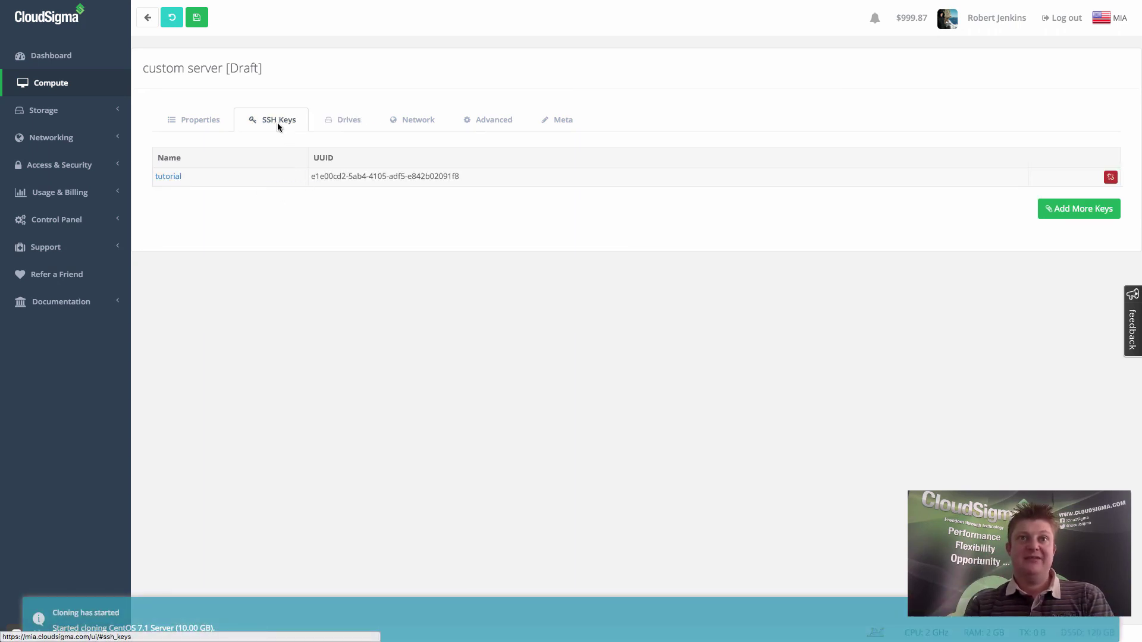
pyautogui.click(201, 121)
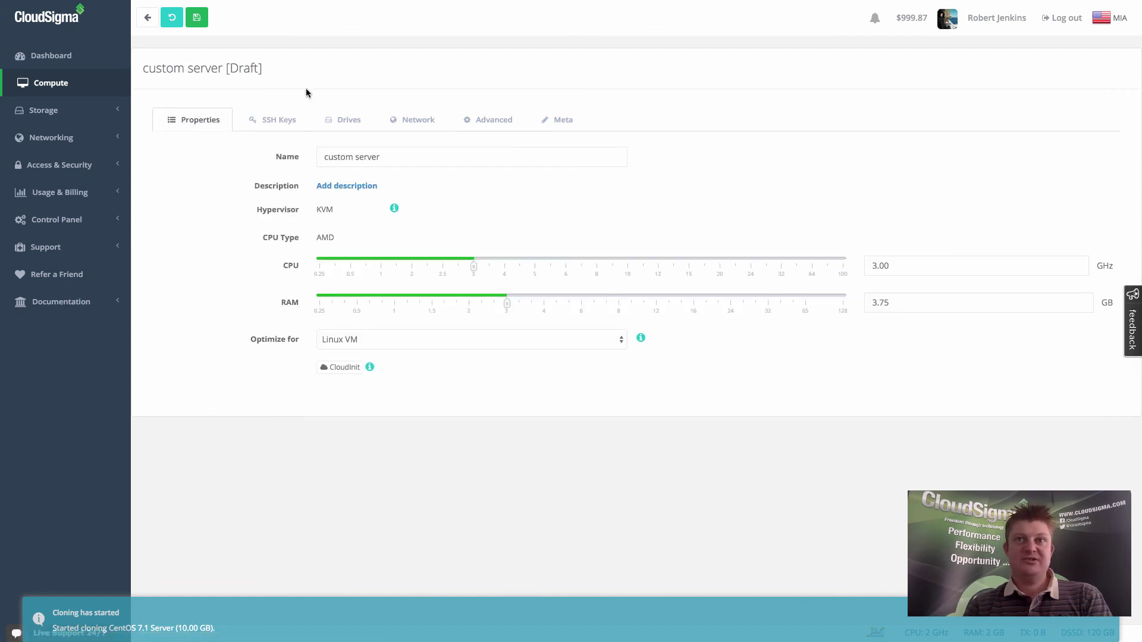
pyautogui.click(201, 24)
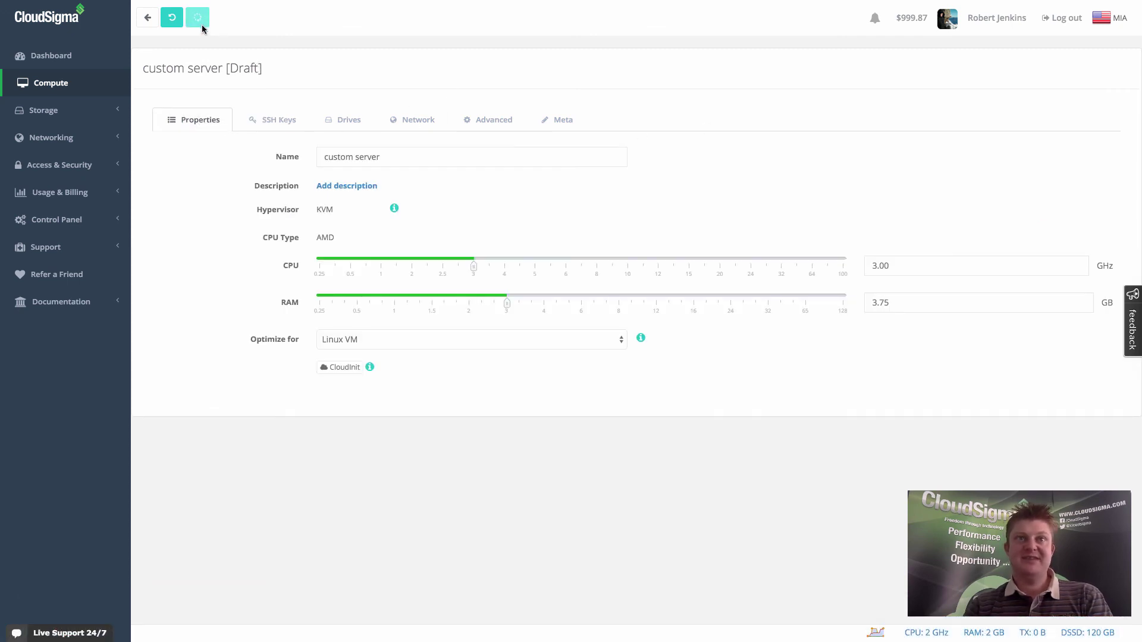
pyautogui.click(173, 16)
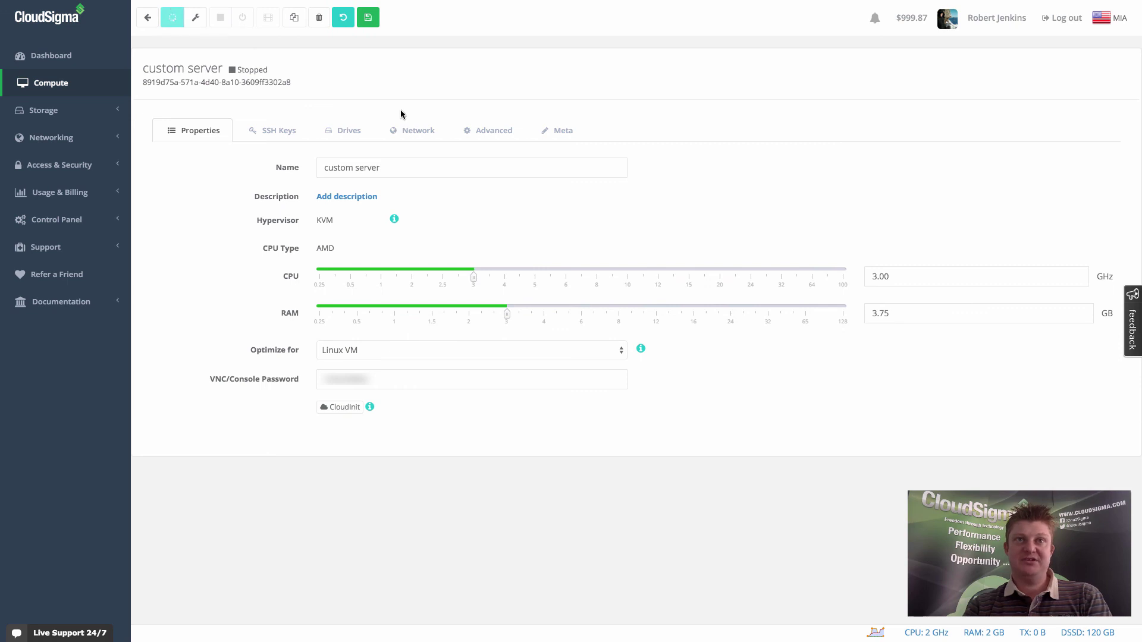